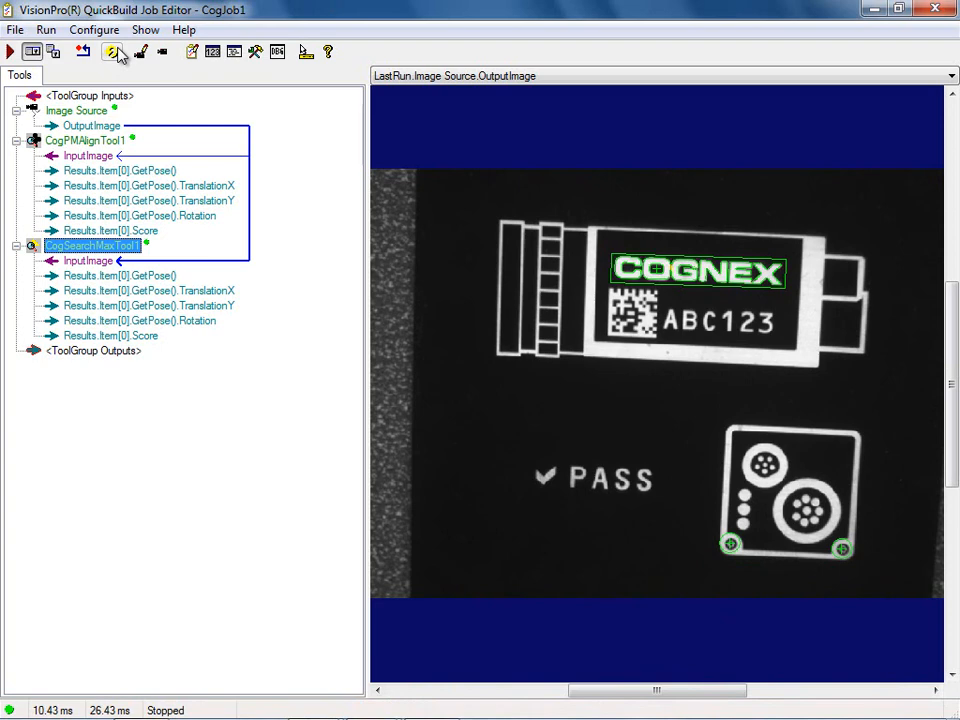
Step: Add a CogHistogramTool from the Image Processing tools to the end of the job, after CogSearchMaxTool1
left_click(256, 51)
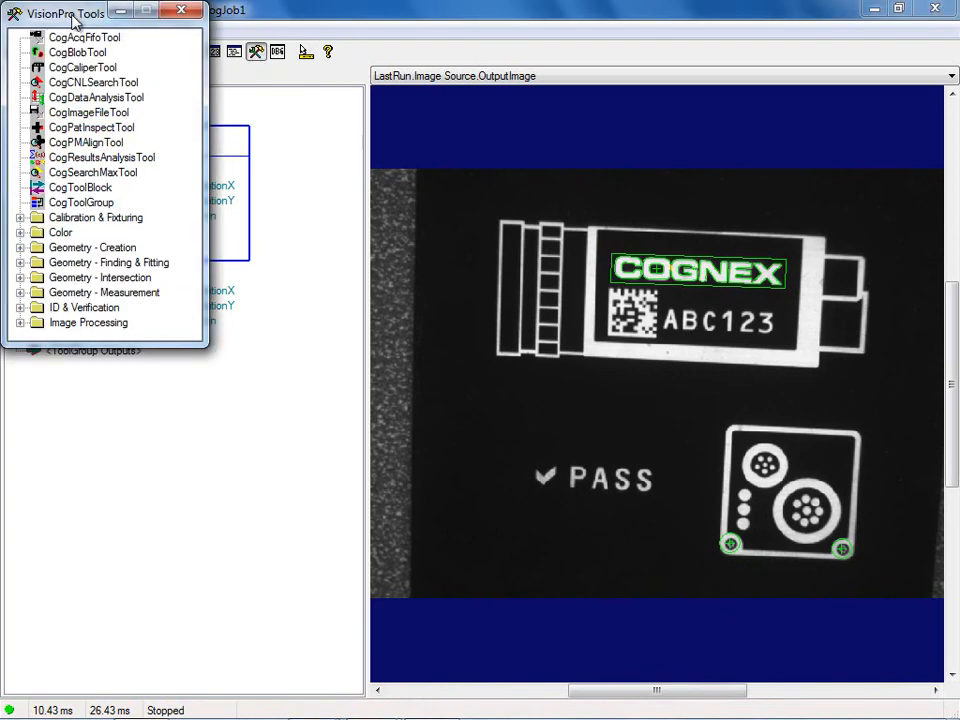
left_click_drag(71, 11, 497, 21)
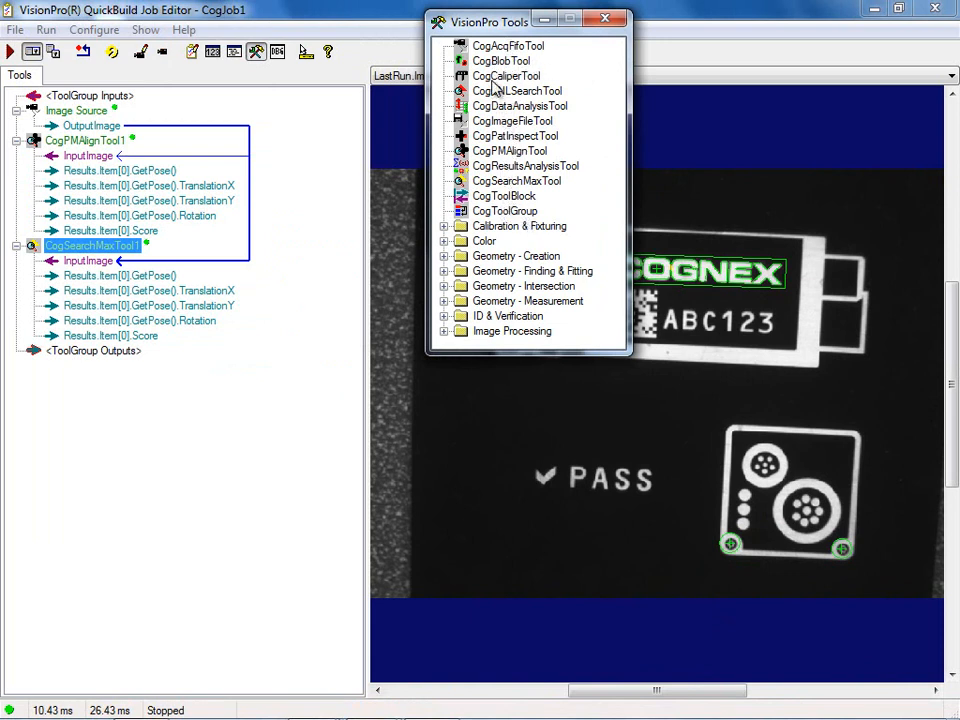
left_click(443, 331)
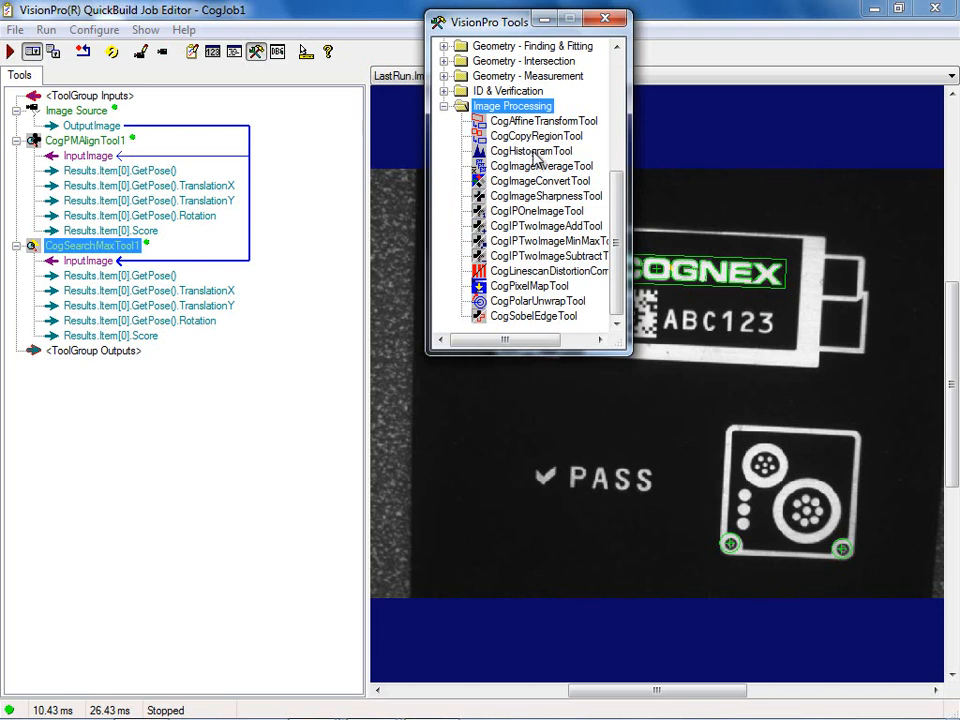
left_click_drag(537, 160, 181, 341)
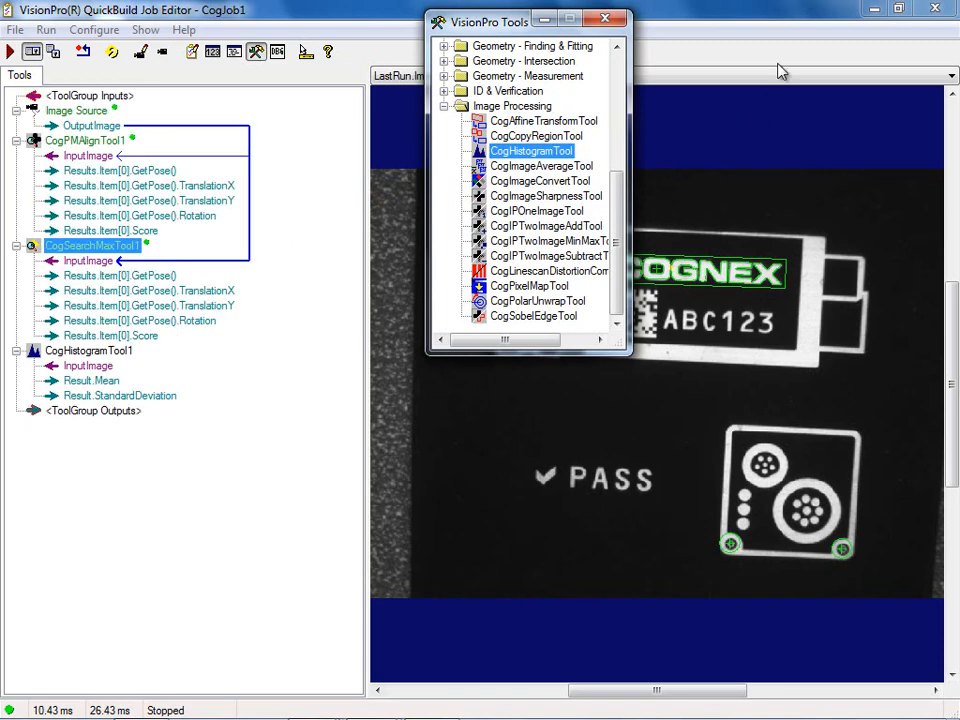
left_click(605, 18)
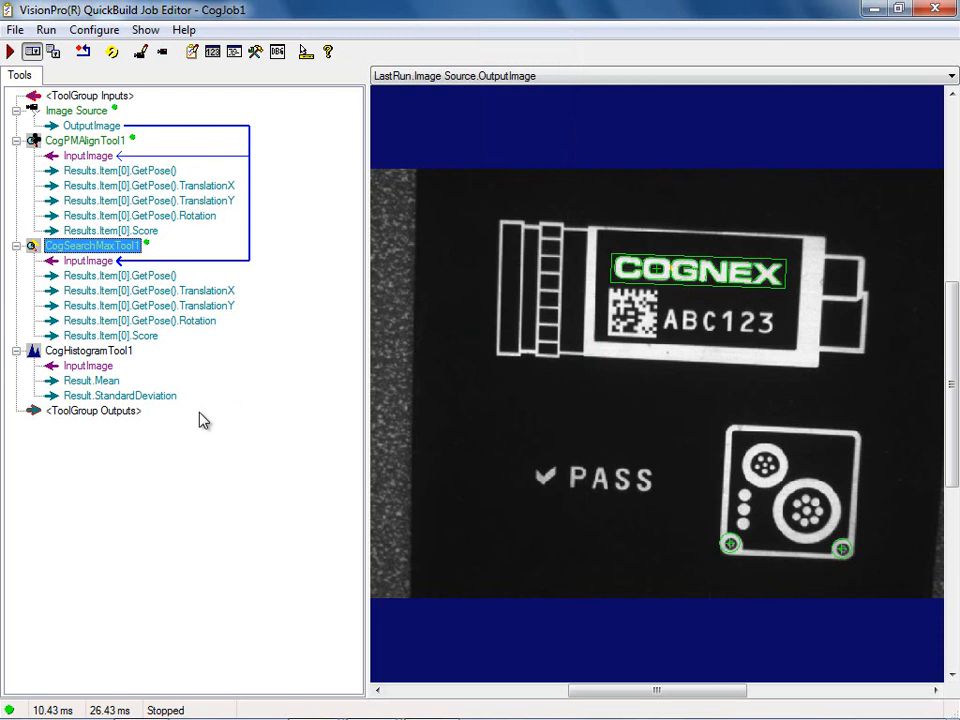
Step: Link the InputImage of CogHistogramTool1 from Image Source.OutputImage and run the job once
left_click(80, 369)
right_click(77, 373)
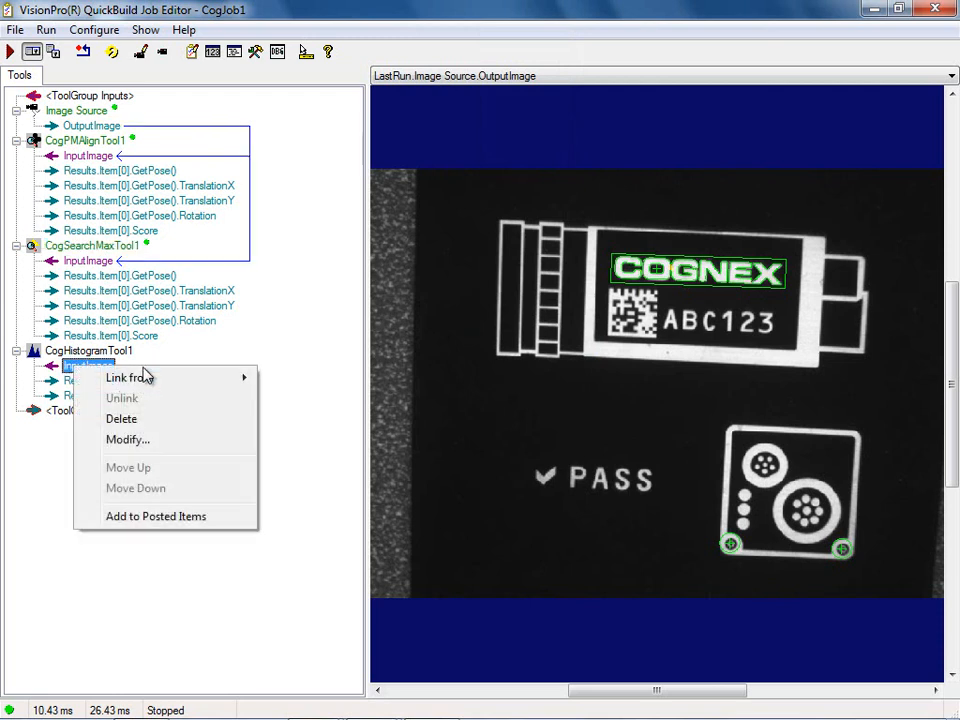
mouse_move(246, 379)
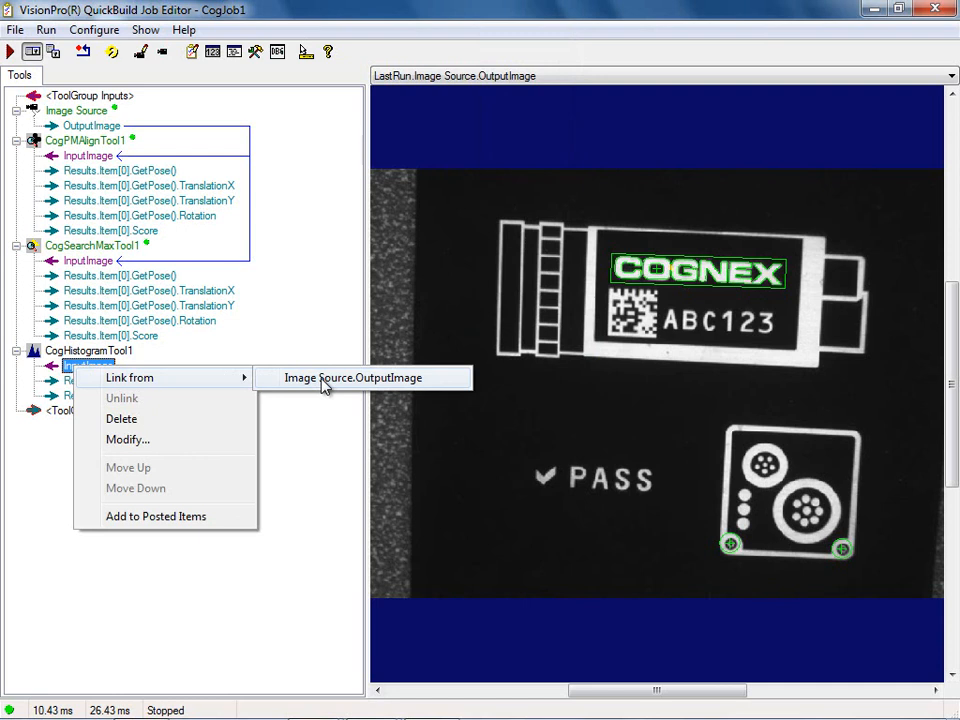
left_click(323, 386)
left_click(10, 51)
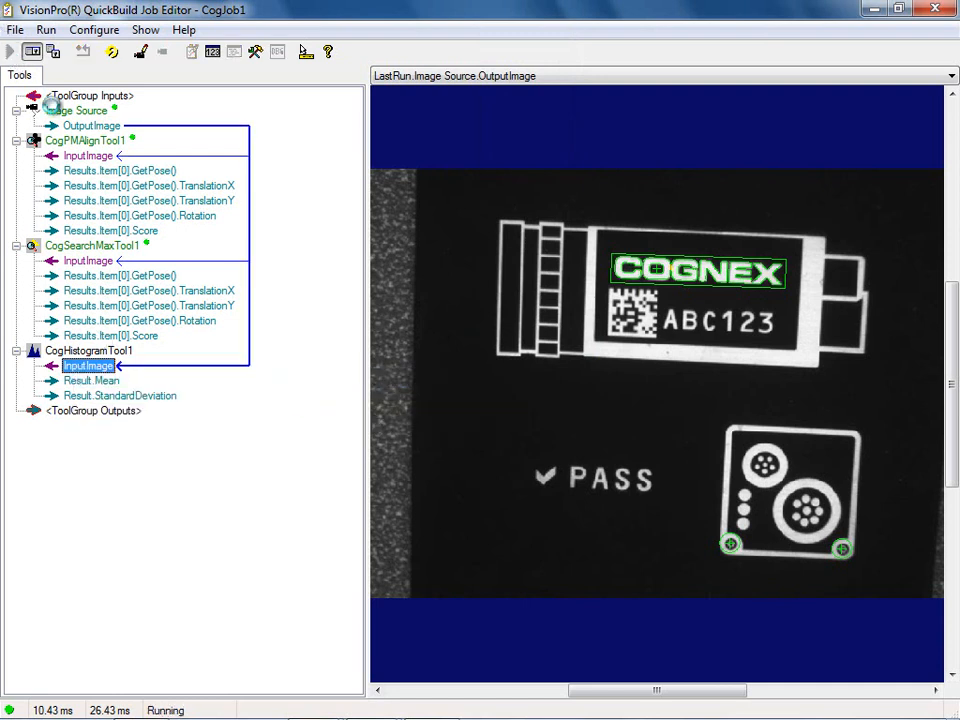
Step: Set the histogram tool's region shape to CogCircle and fit it inside the large round connector's ring, with a radius of about 24
left_click(99, 351)
double_click(99, 351)
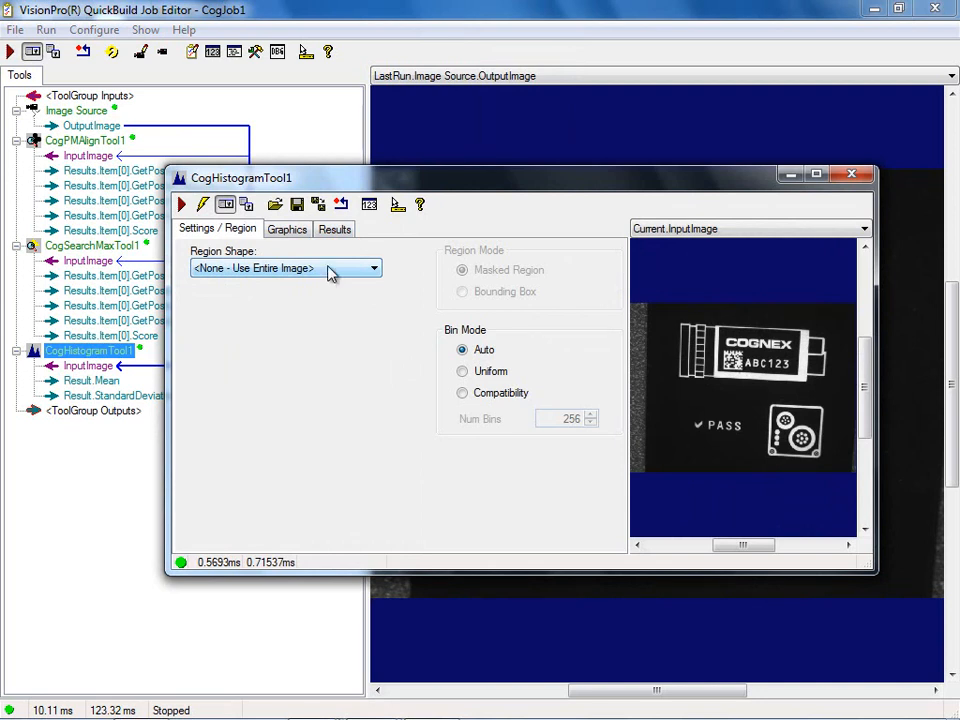
left_click(369, 272)
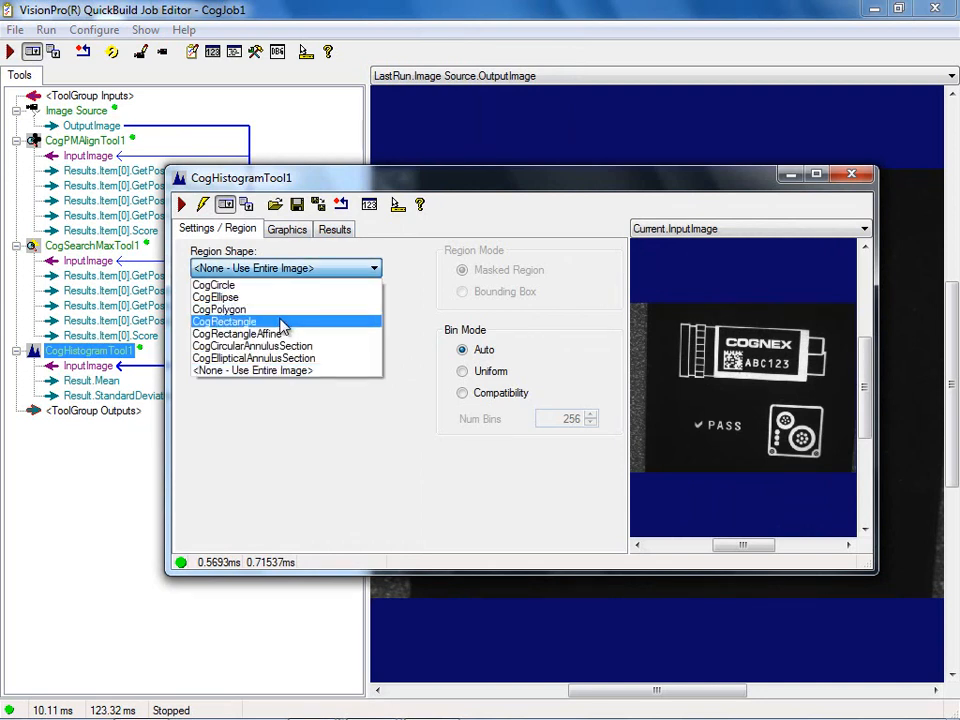
left_click(276, 287)
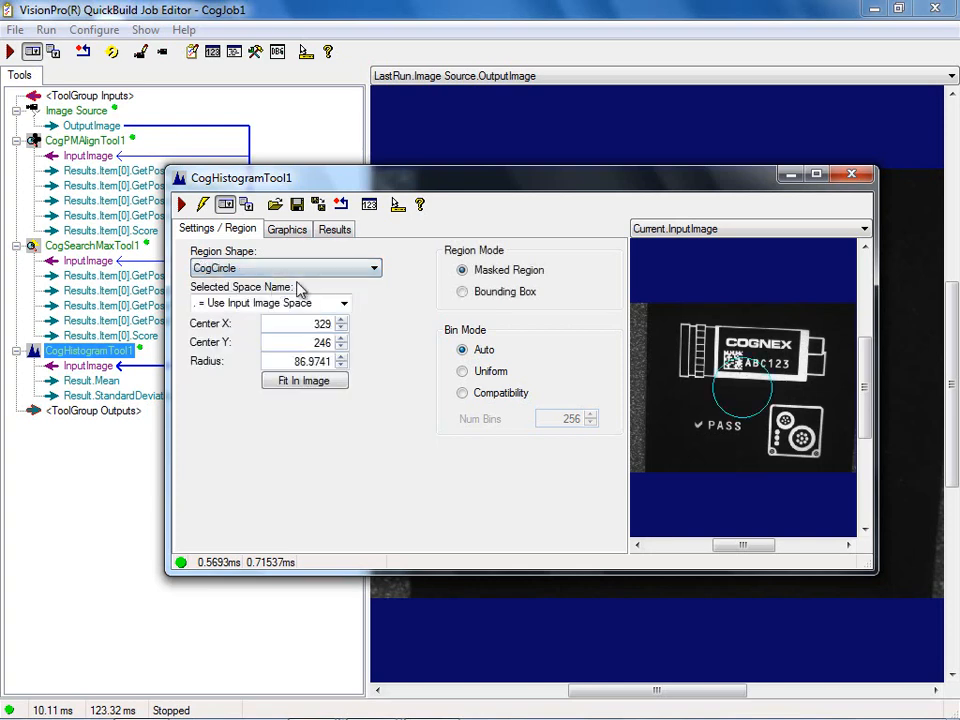
left_click(816, 175)
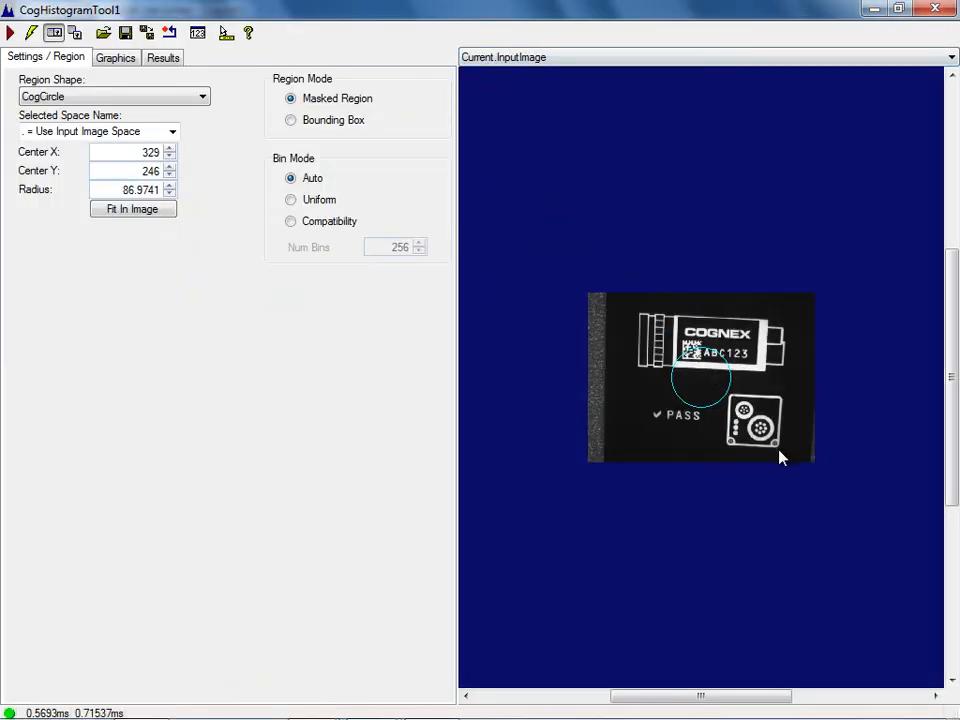
scroll(756, 465, "up", 5)
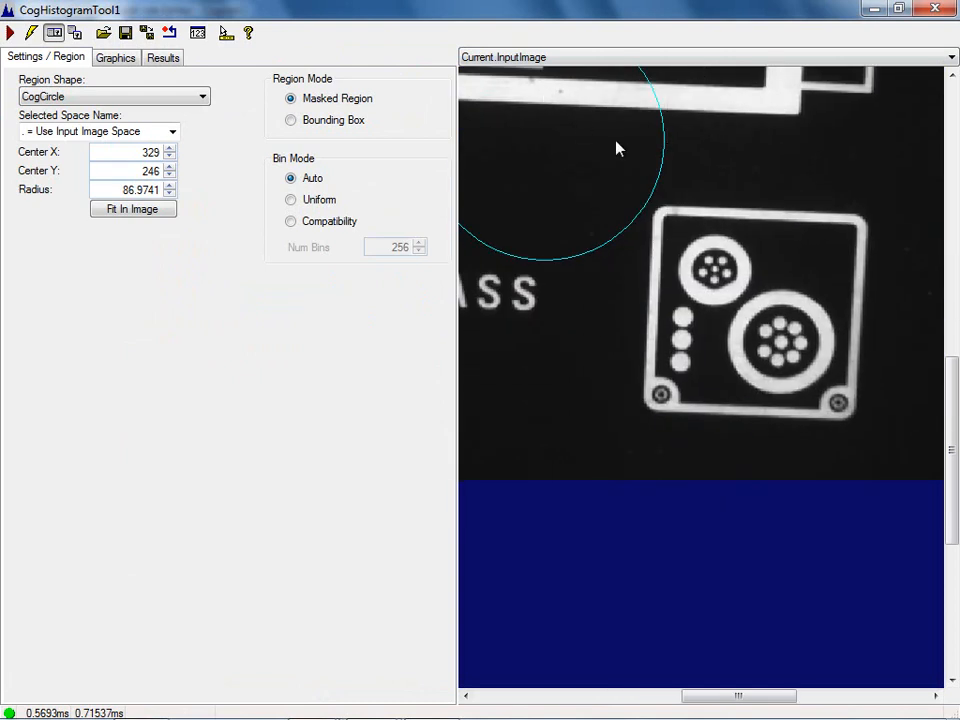
left_click_drag(668, 135, 797, 314)
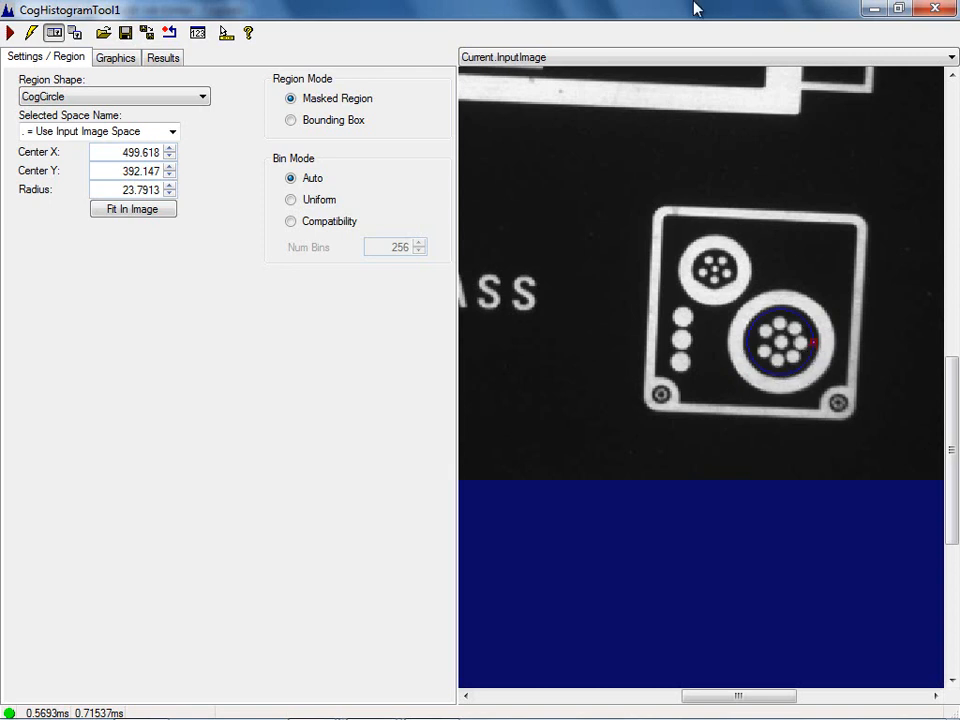
Step: Run the histogram tool and view its result statistics along with the LastRun.InputImage image
left_click(11, 30)
left_click(163, 57)
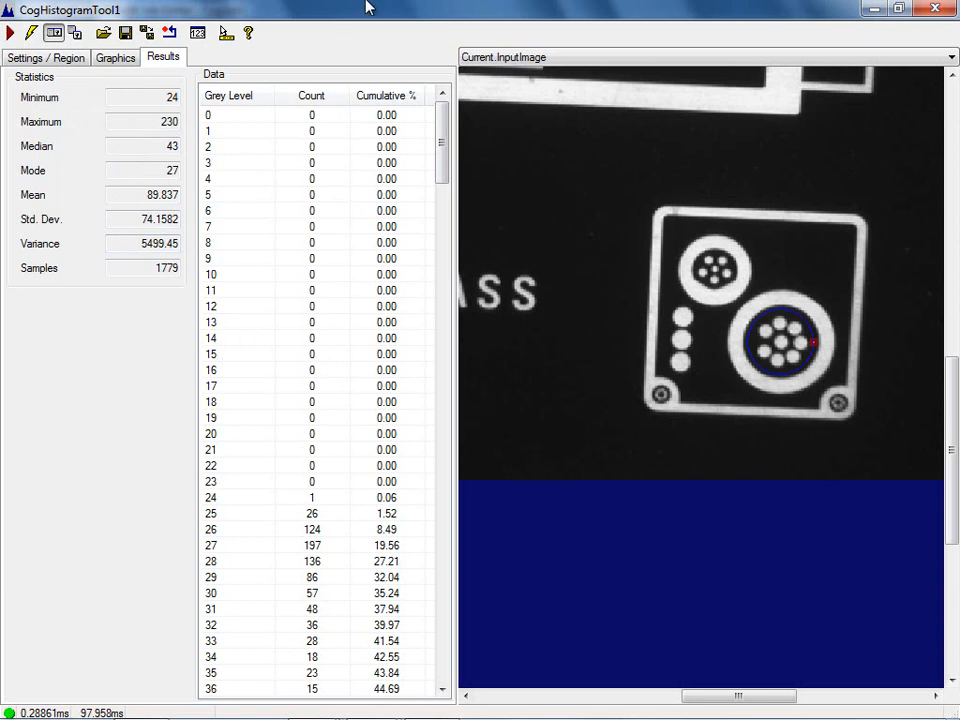
left_click(523, 57)
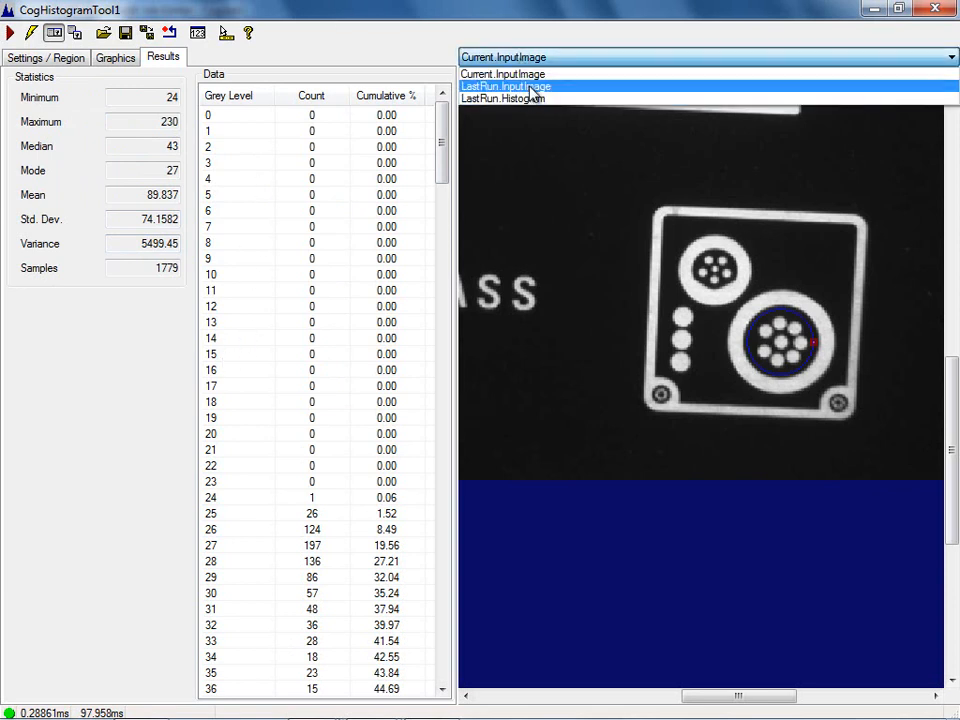
left_click(536, 86)
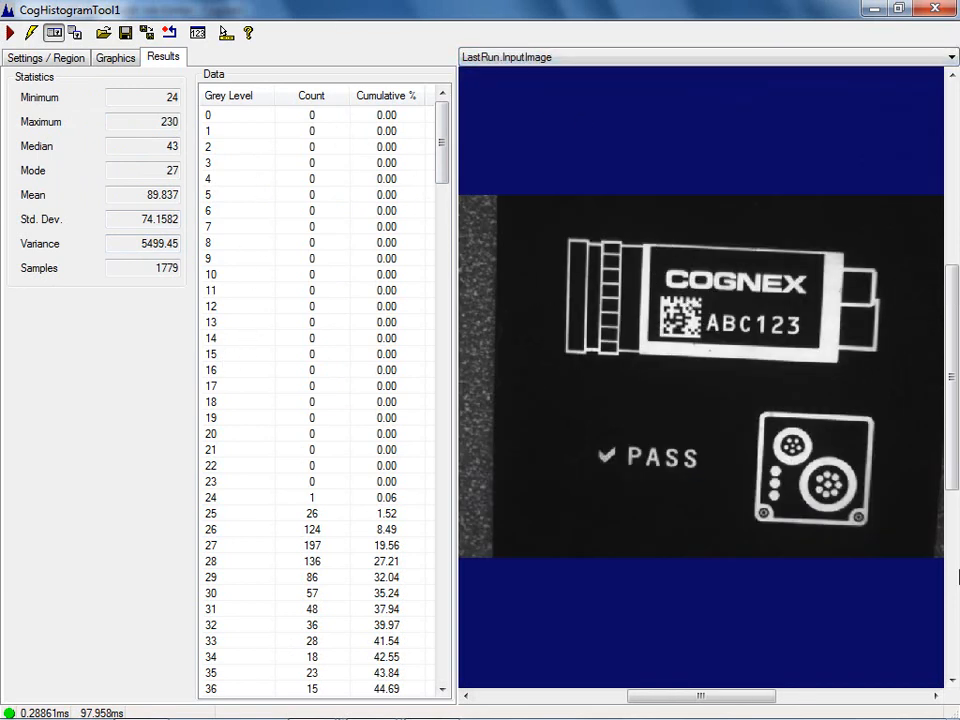
Step: Enable the Show Region diagnostic graphic for the histogram tool and rerun the tool
left_click(124, 60)
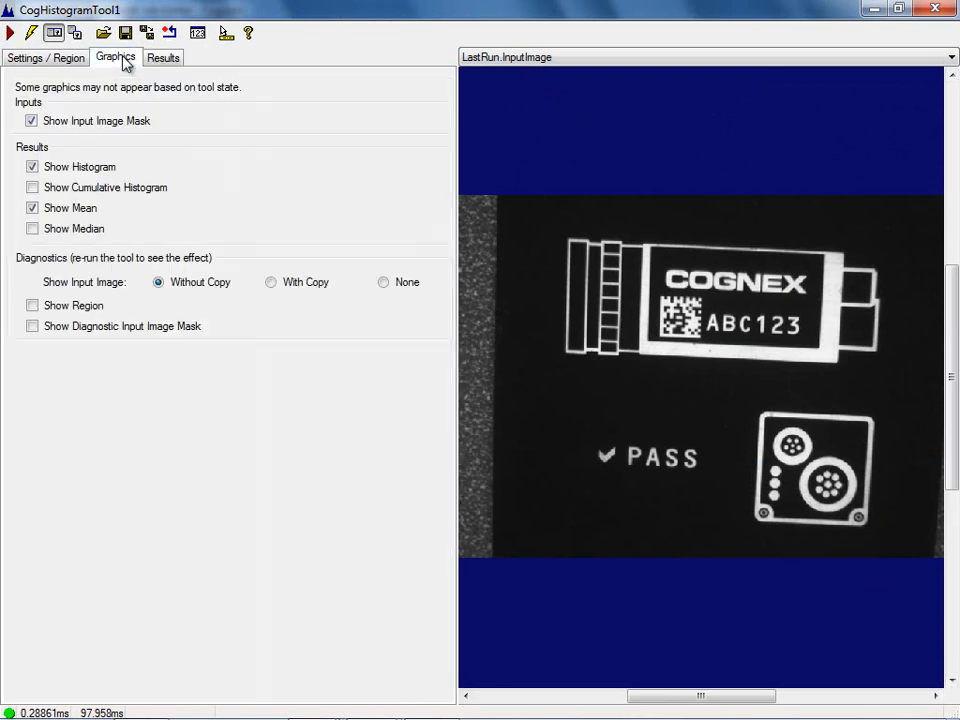
left_click(32, 307)
left_click(10, 33)
Step: Run the job continuously to watch the histogram statistics and fixed circle region as the part moves, then stop it and close the tool
left_click(900, 10)
left_click_drag(553, 180, 245, 470)
left_click(112, 51)
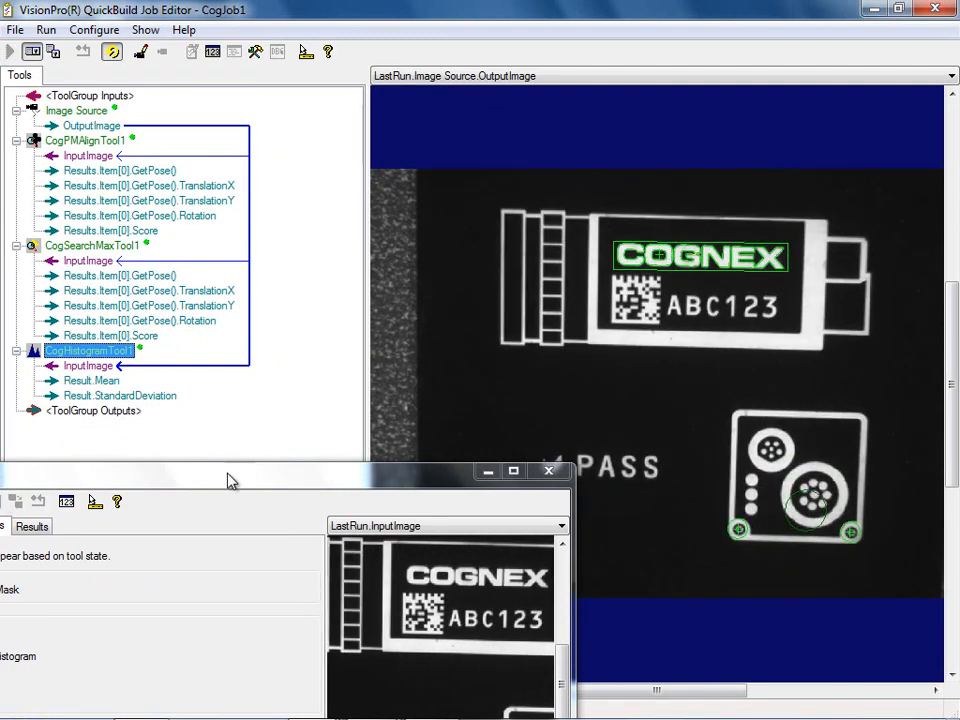
left_click_drag(230, 470, 380, 322)
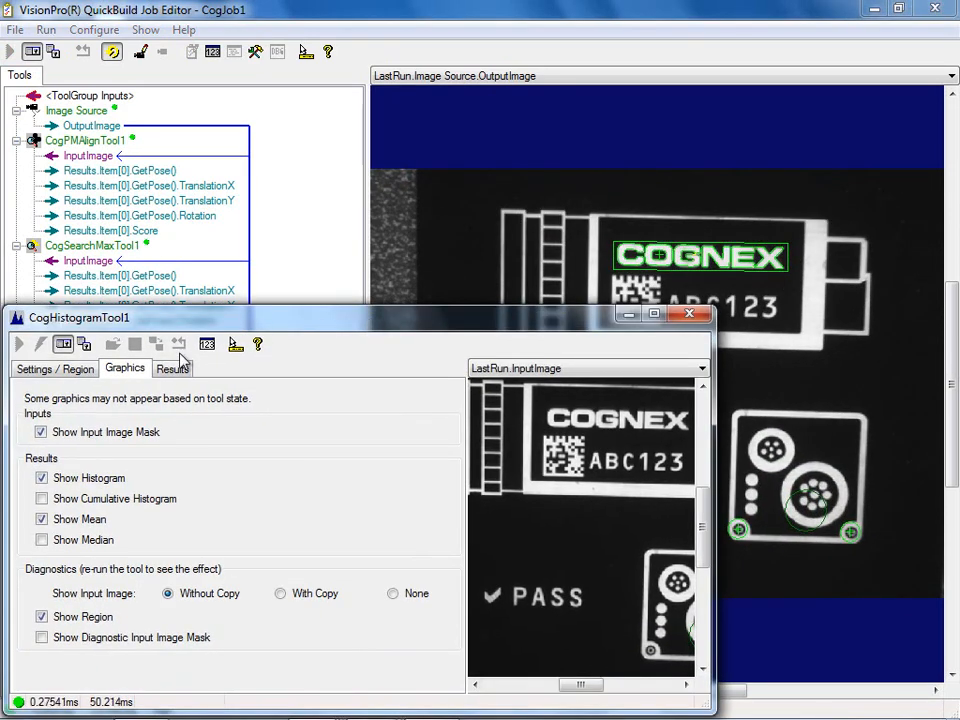
left_click(172, 368)
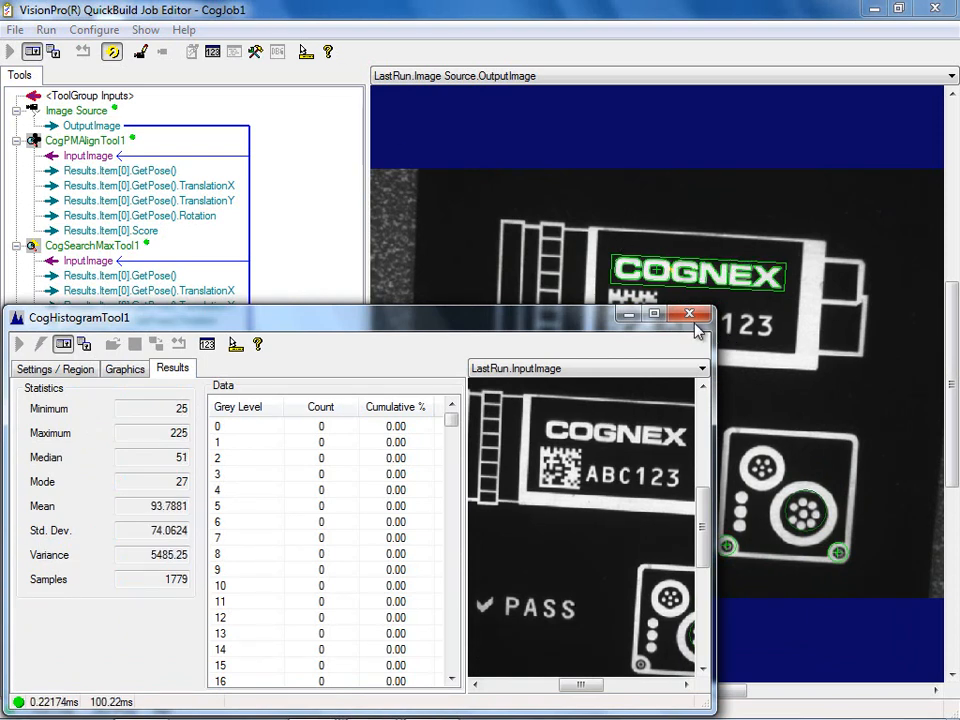
left_click(112, 51)
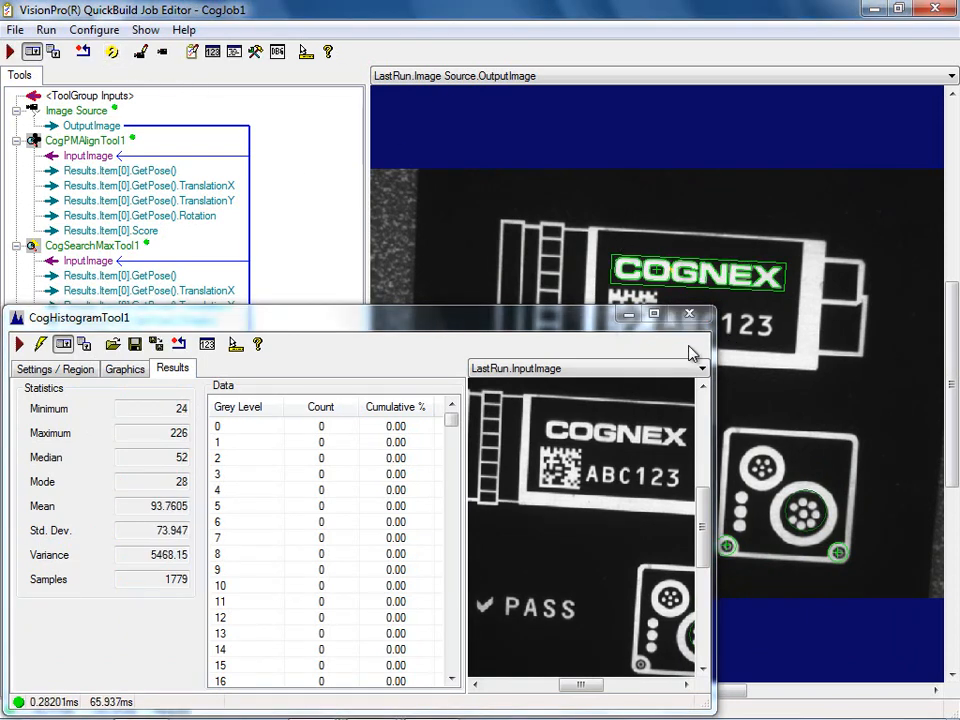
left_click(689, 314)
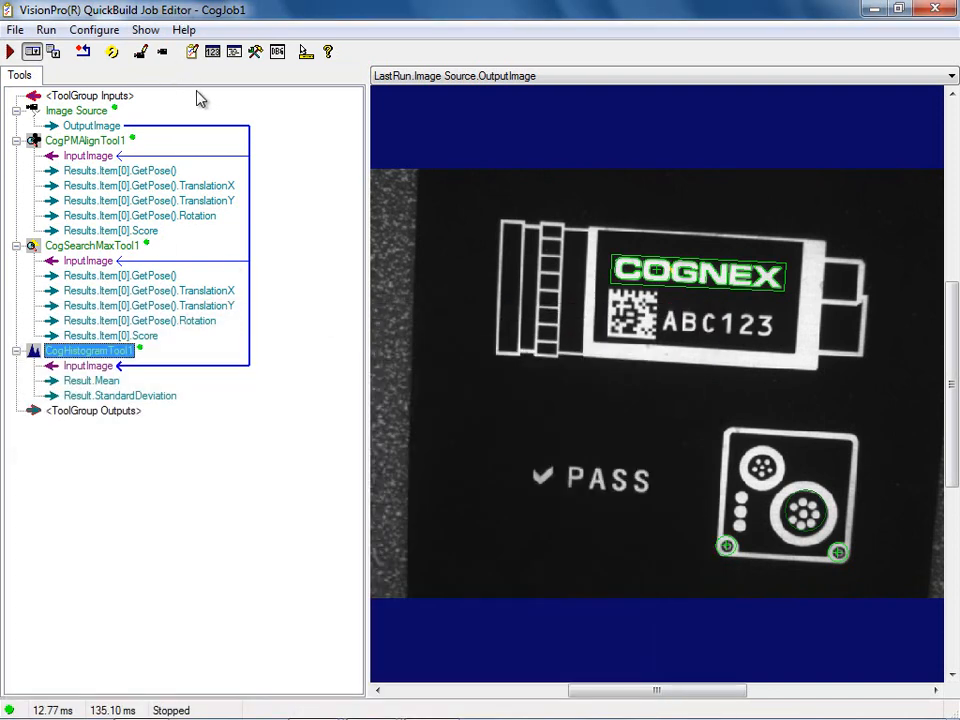
Step: Insert a CogFixtureTool from the Calibration & Fixturing tools between CogSearchMaxTool1 and CogHistogramTool1
left_click(257, 52)
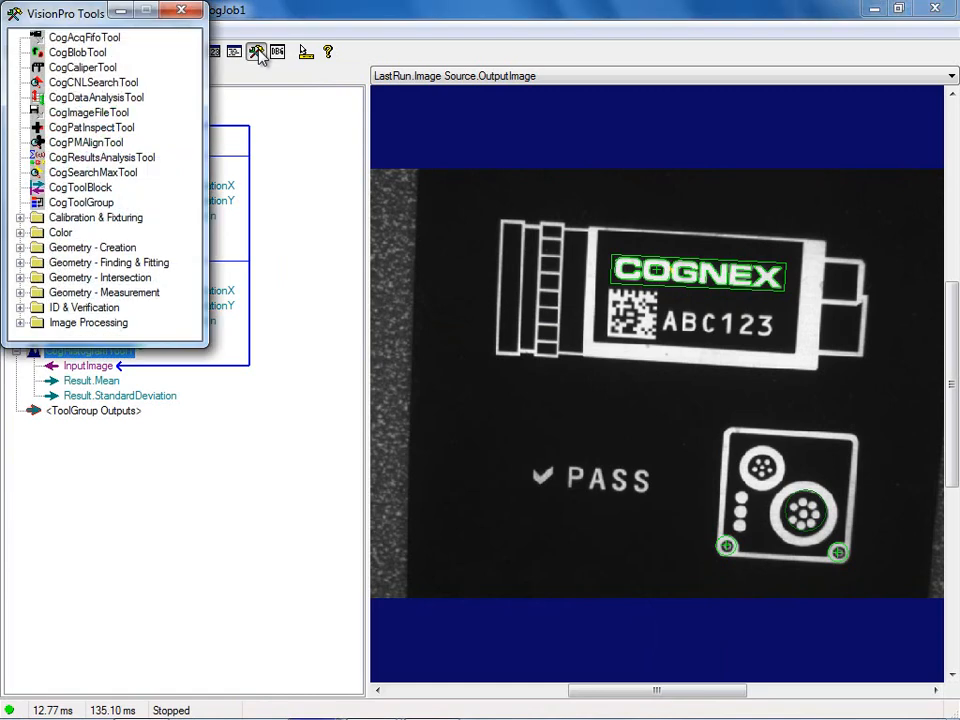
left_click(20, 219)
left_click_drag(62, 15, 575, 22)
left_click_drag(605, 287, 155, 337)
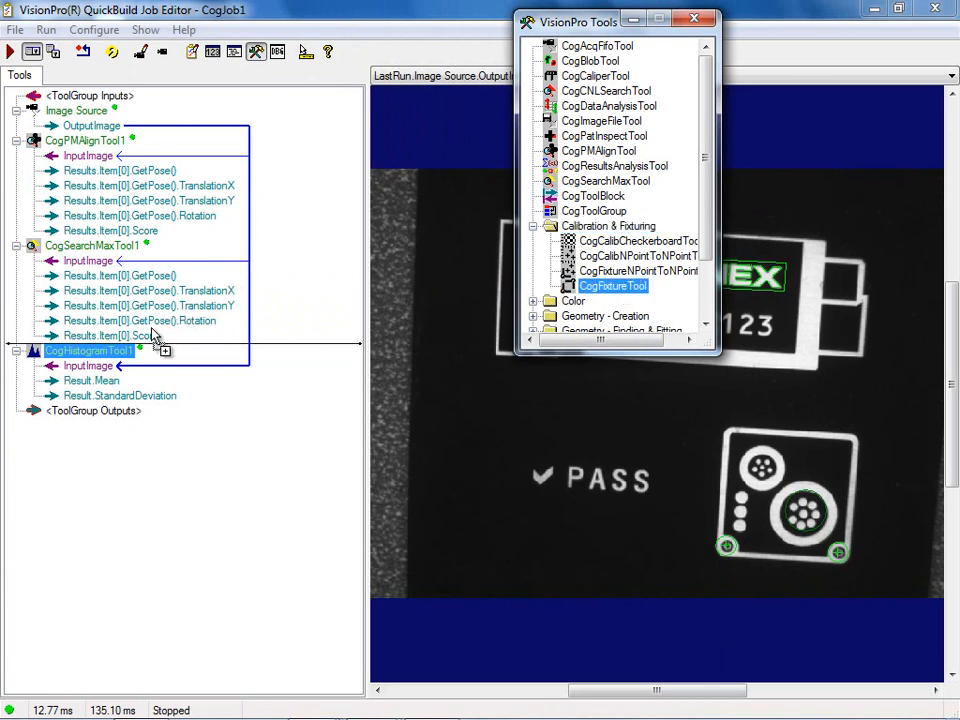
left_click_drag(155, 337, 155, 337)
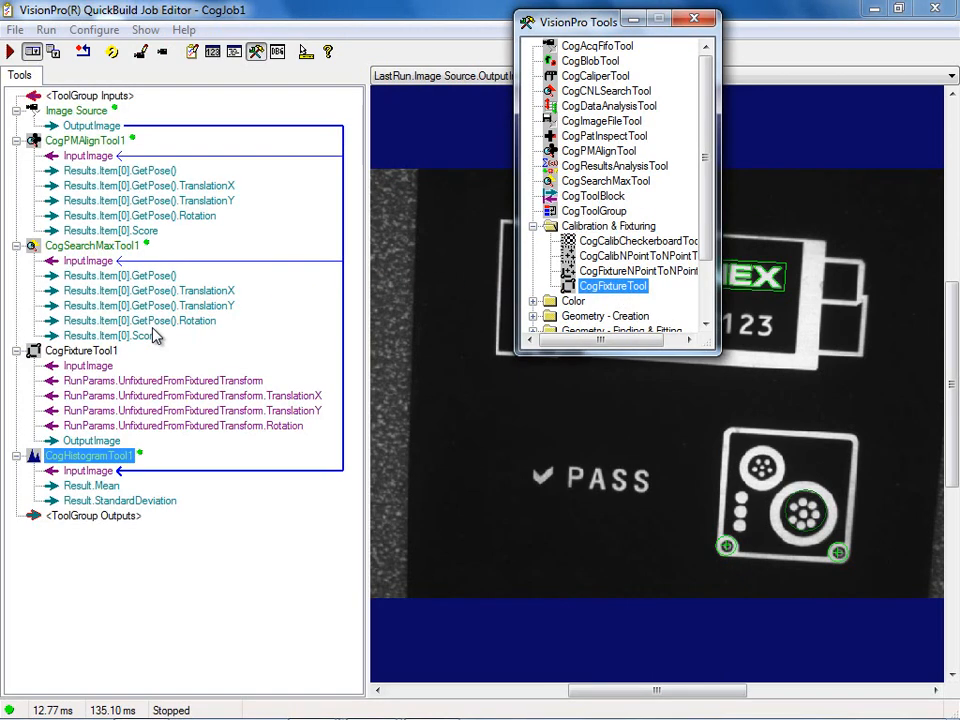
left_click(679, 21)
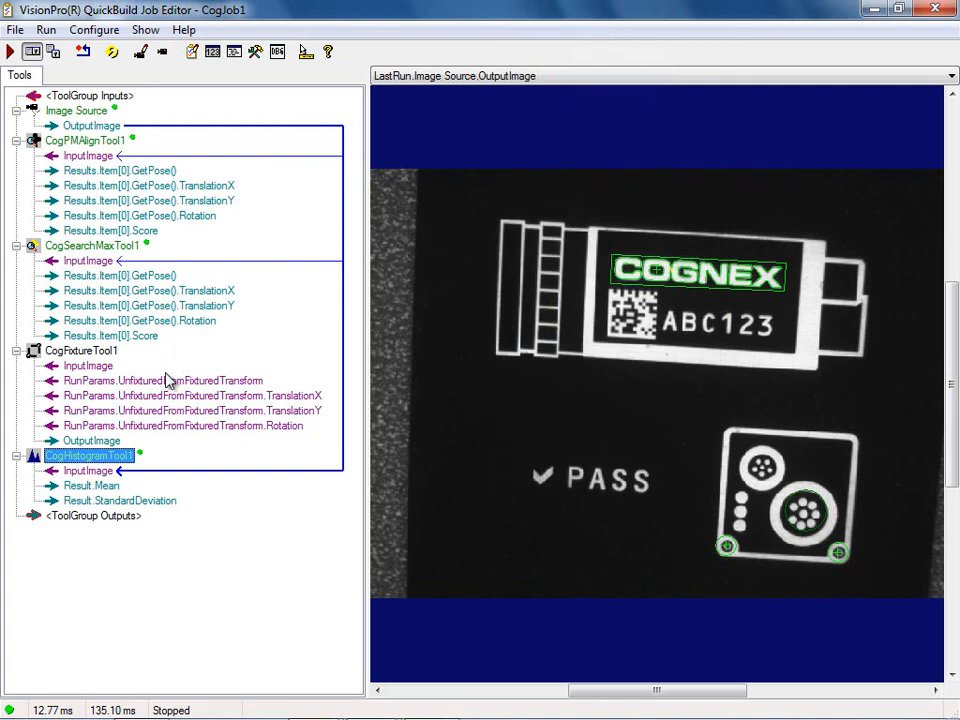
Step: Link the InputImage of CogFixtureTool1 from Image Source.OutputImage
right_click(88, 368)
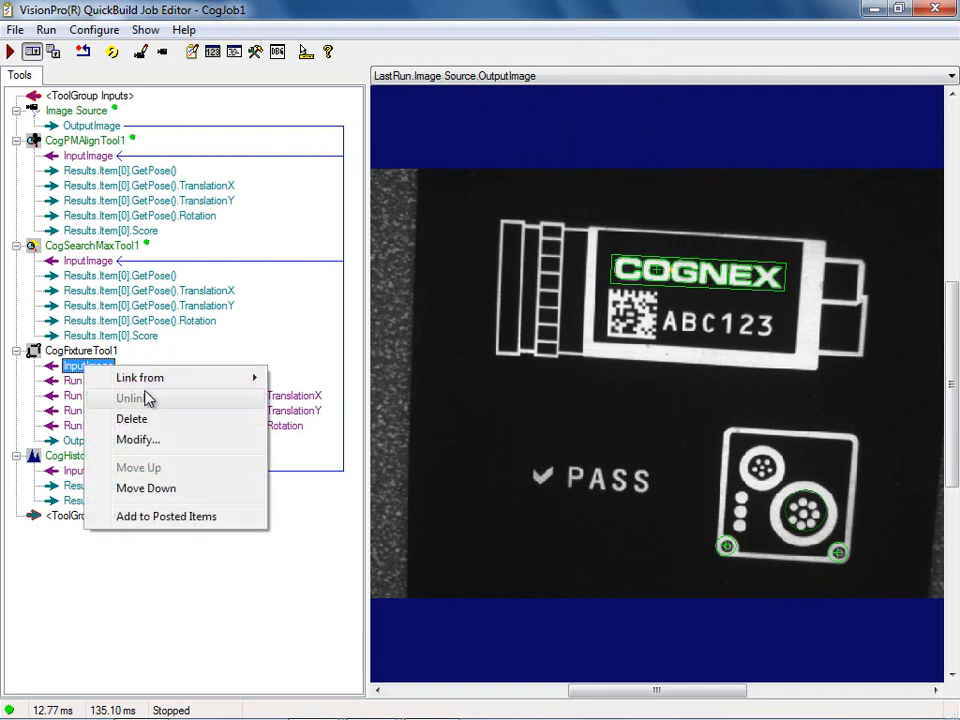
mouse_move(155, 385)
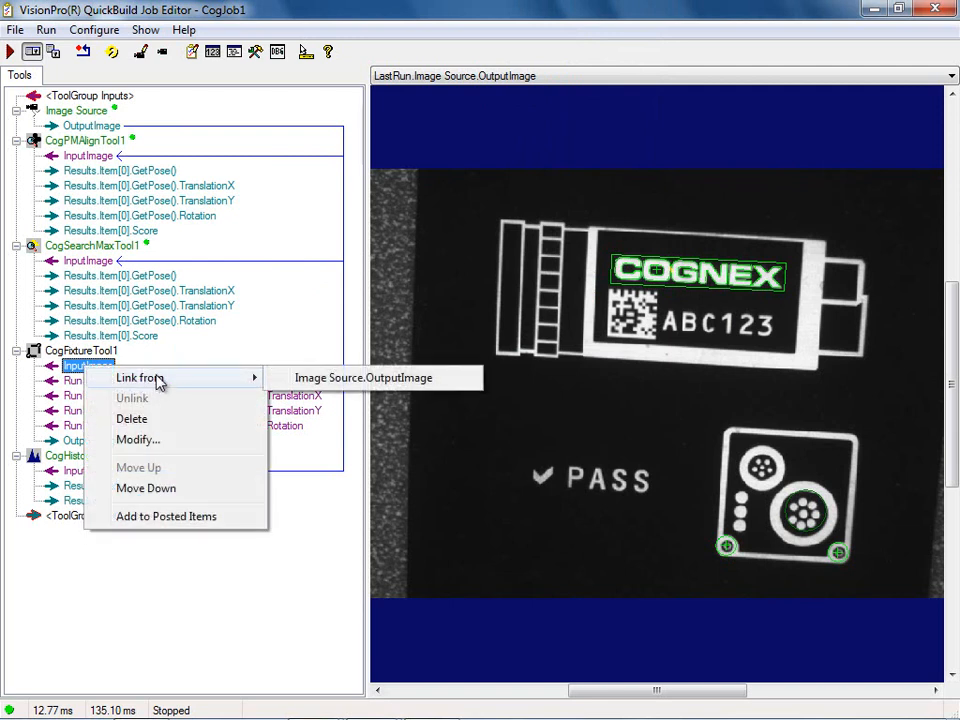
left_click(296, 381)
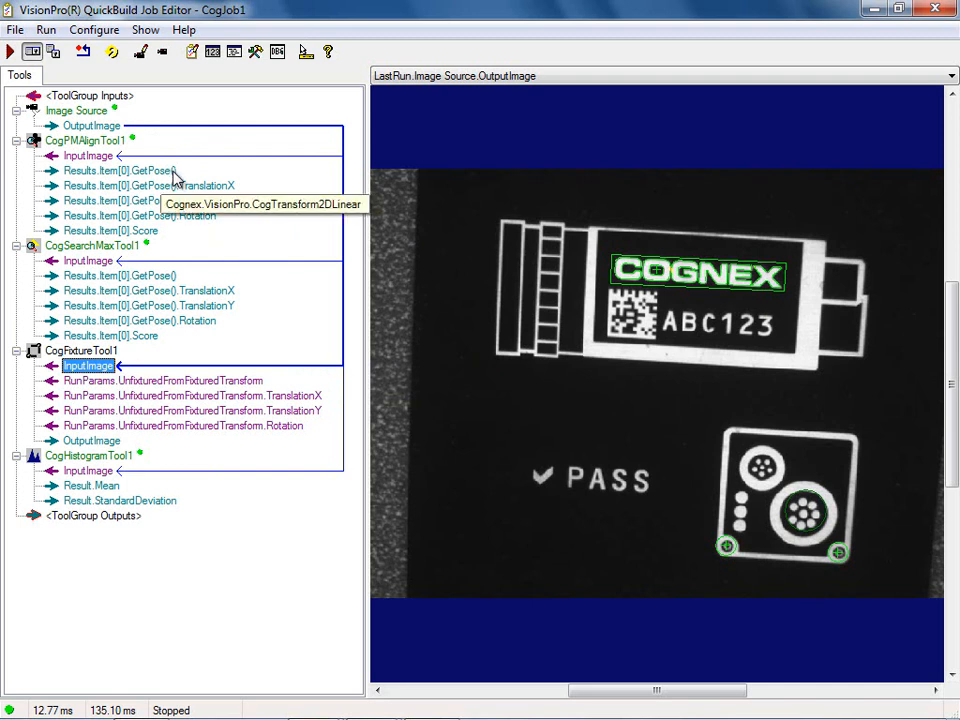
Step: Link CogPMAlignTool1's Results.Item[0].GetPose() to the fixture tool's RunParams.UnfixturedFromFixturedTransform and check the available link sources
left_click_drag(177, 176, 307, 390)
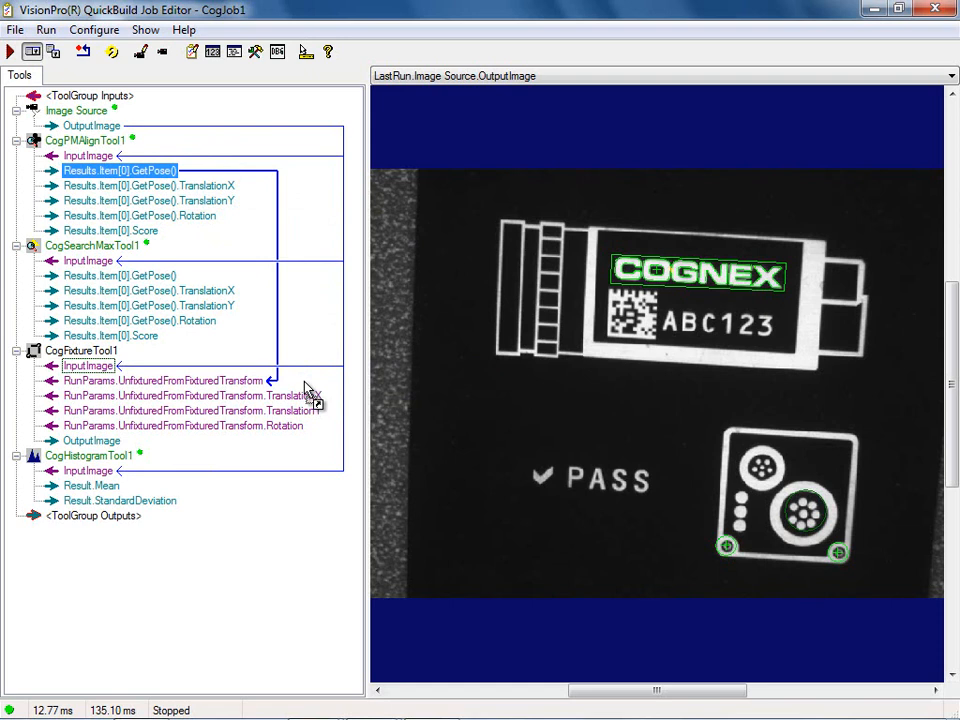
left_click(212, 382)
right_click(212, 382)
mouse_move(268, 394)
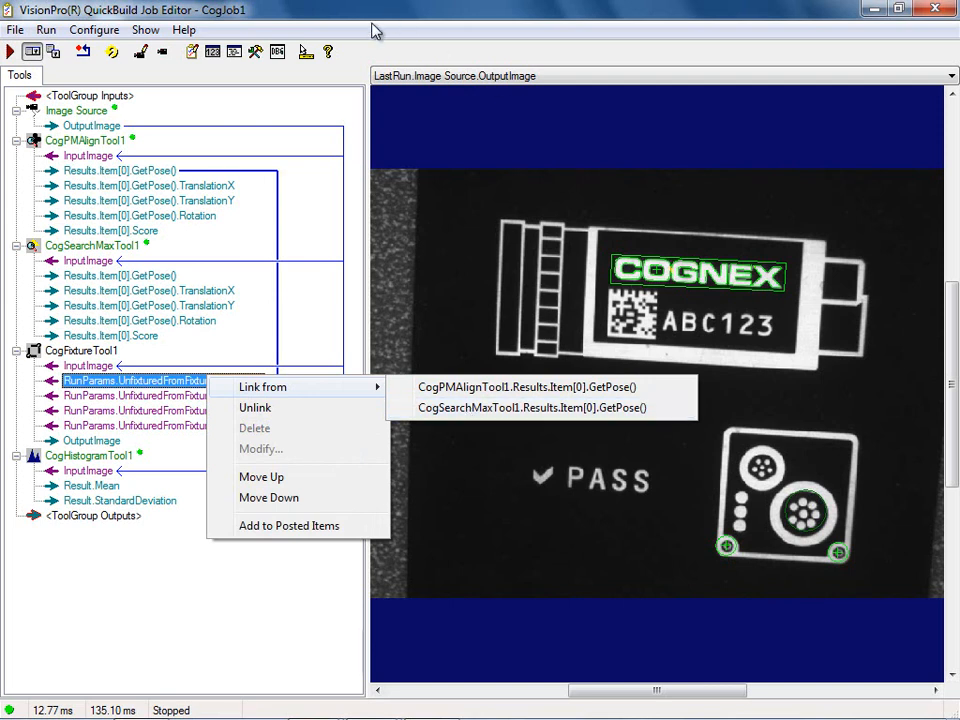
left_click(365, 58)
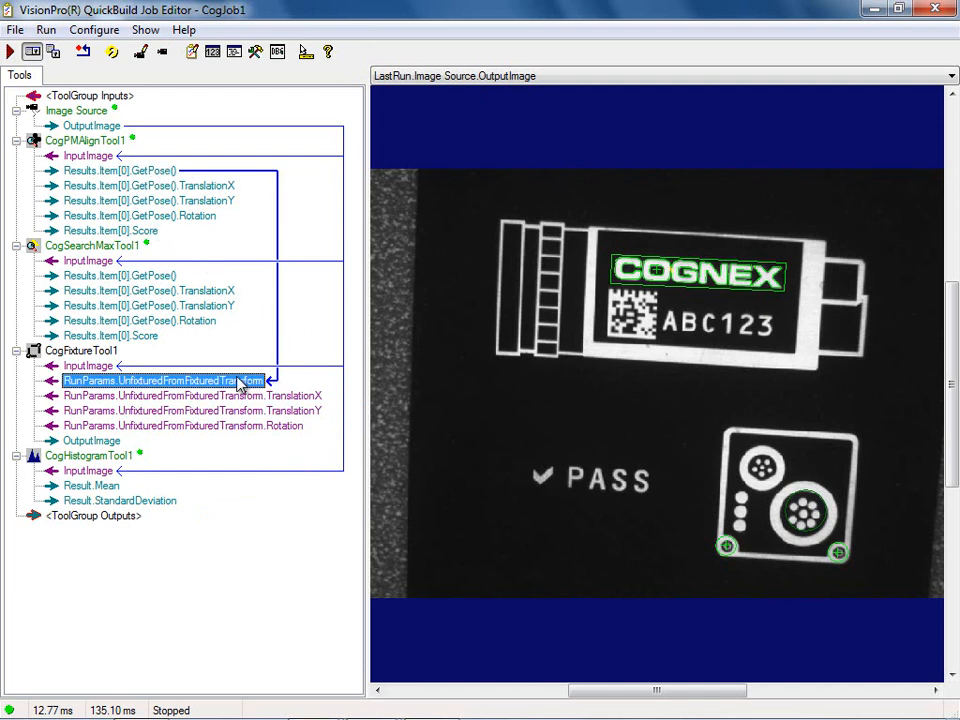
Step: Run the job once and open CogFixtureTool1 to examine its fixtured space and transform settings
left_click(7, 49)
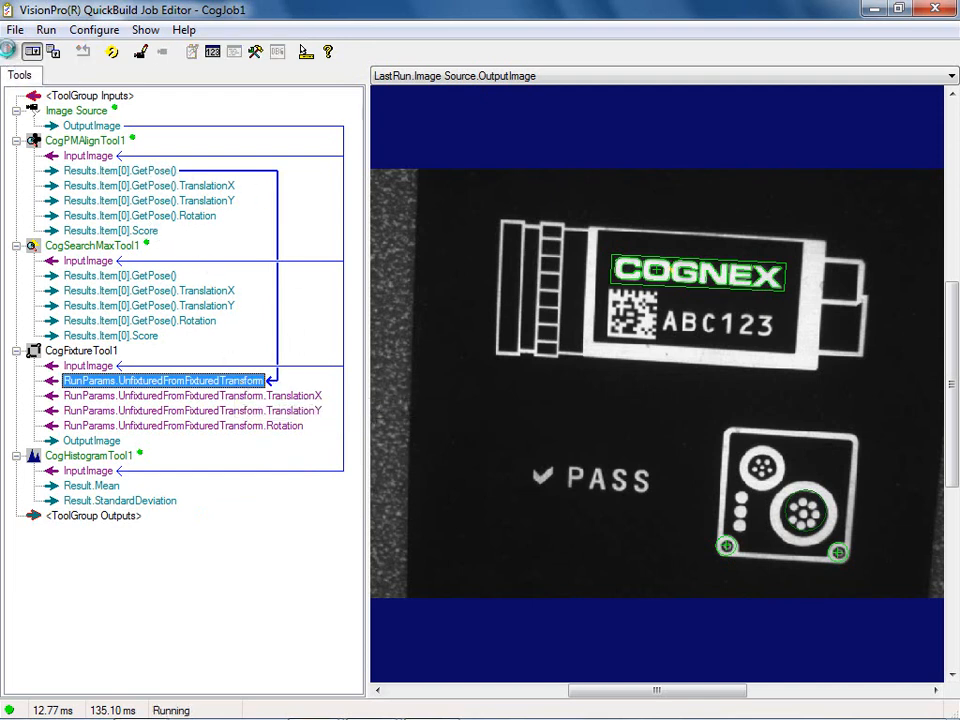
double_click(100, 352)
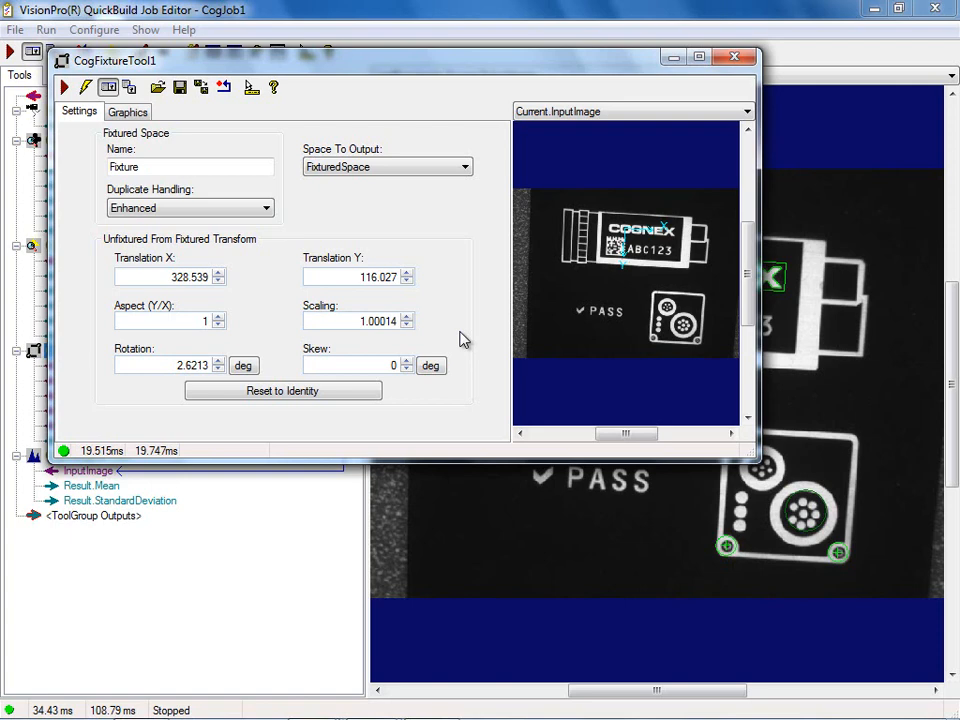
Step: Close the fixture tool's settings, unlink CogHistogramTool1's InputImage from the image source, and link it from CogFixtureTool1.OutputImage
left_click(734, 57)
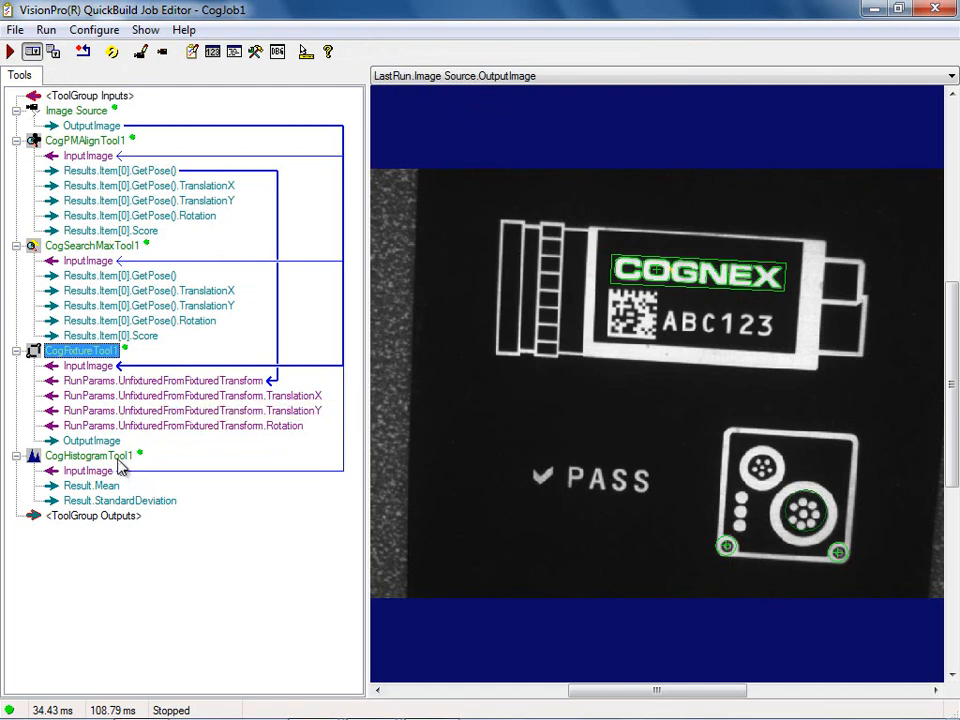
mouse_move(121, 476)
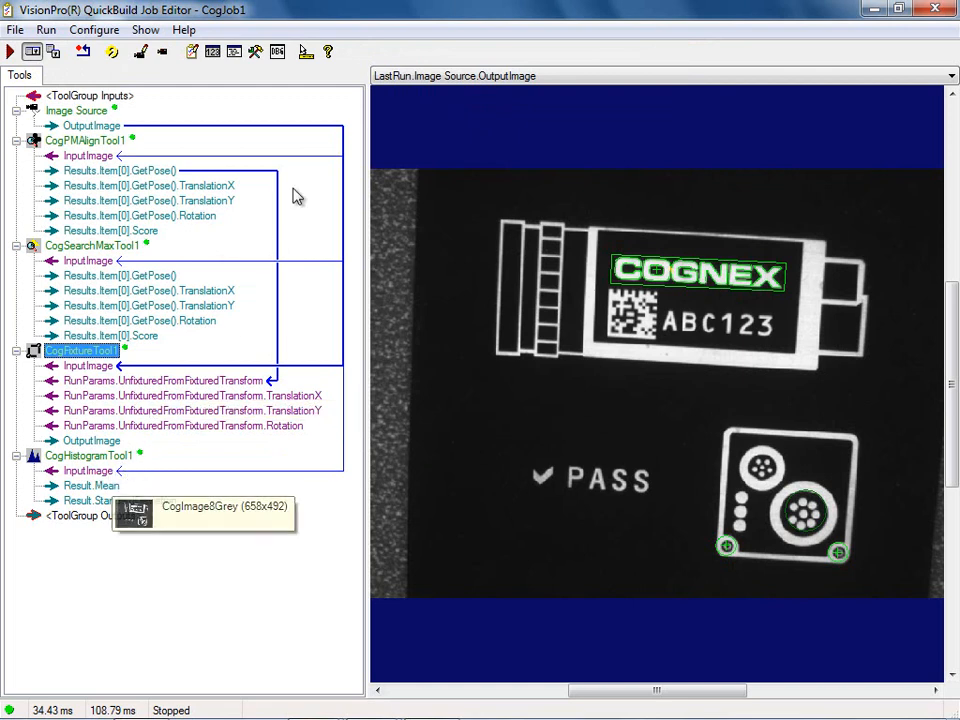
right_click(137, 470)
left_click(185, 502)
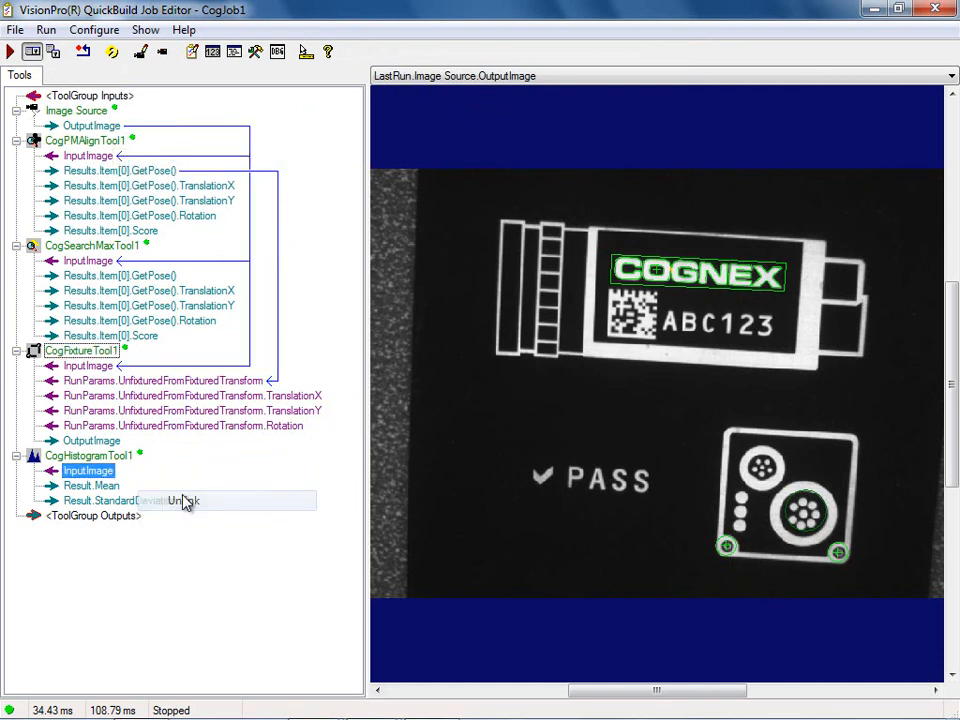
right_click(105, 475)
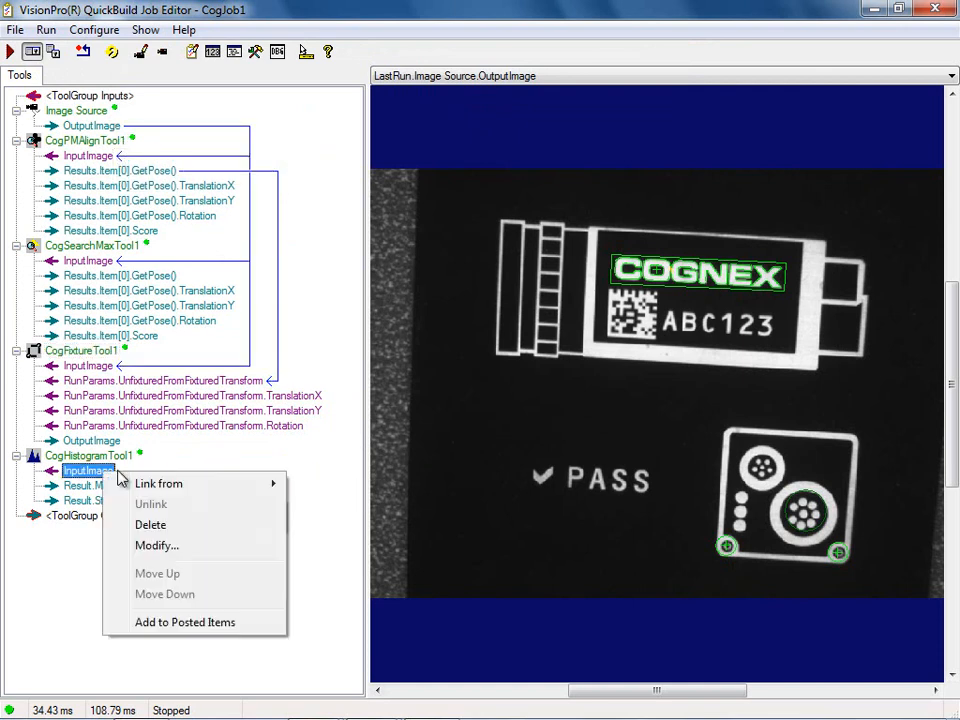
mouse_move(150, 488)
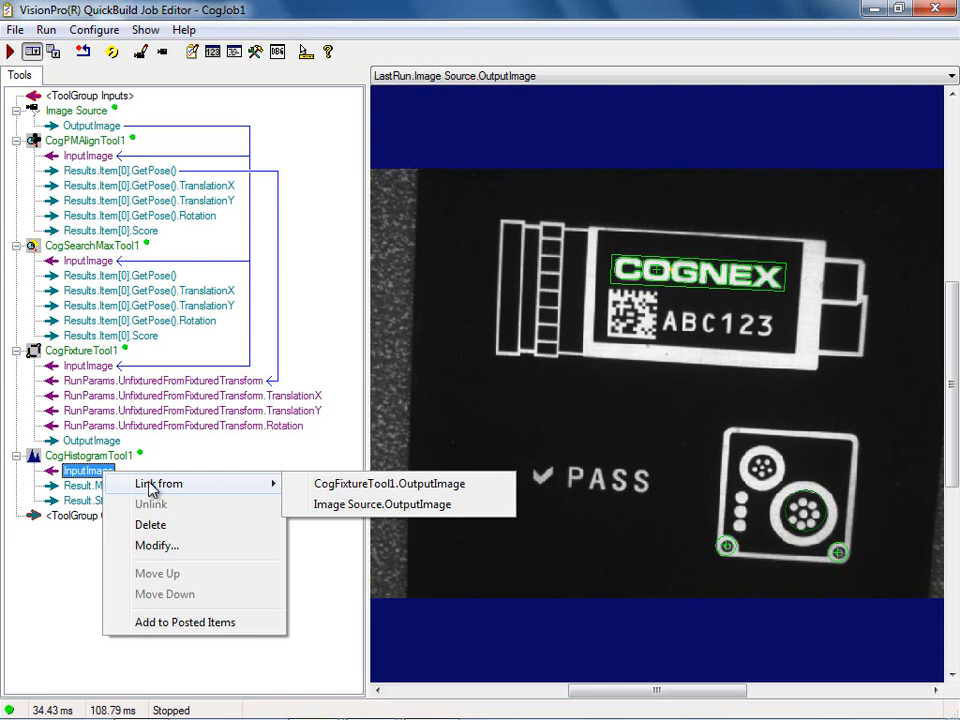
left_click(357, 489)
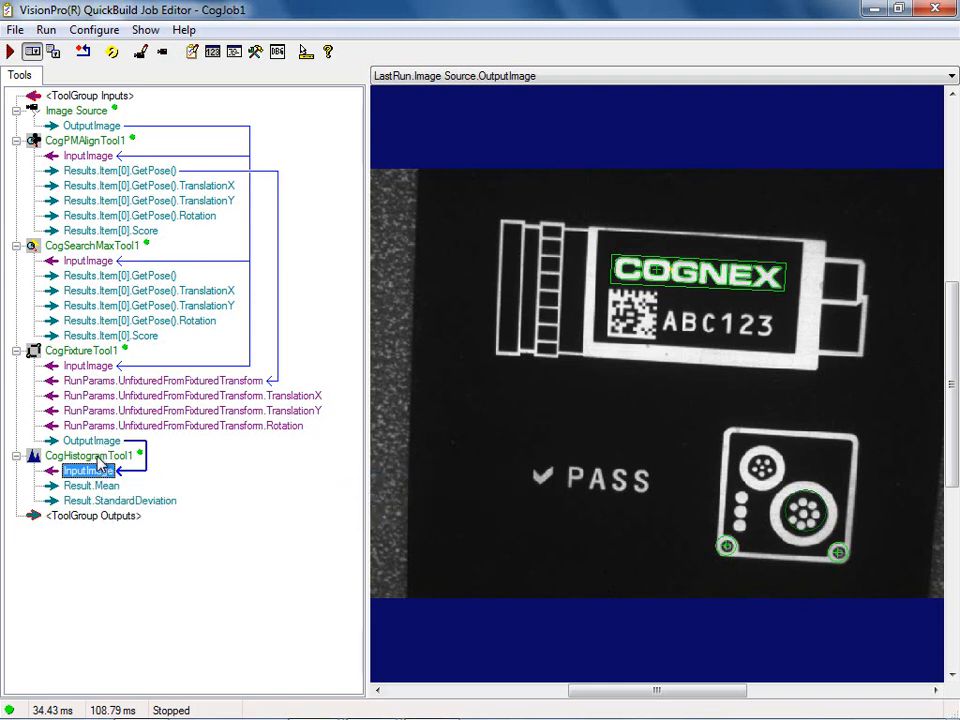
Step: Run the job once, check CogHistogramTool1's run status, and open the tool in a maximized window
left_click(10, 51)
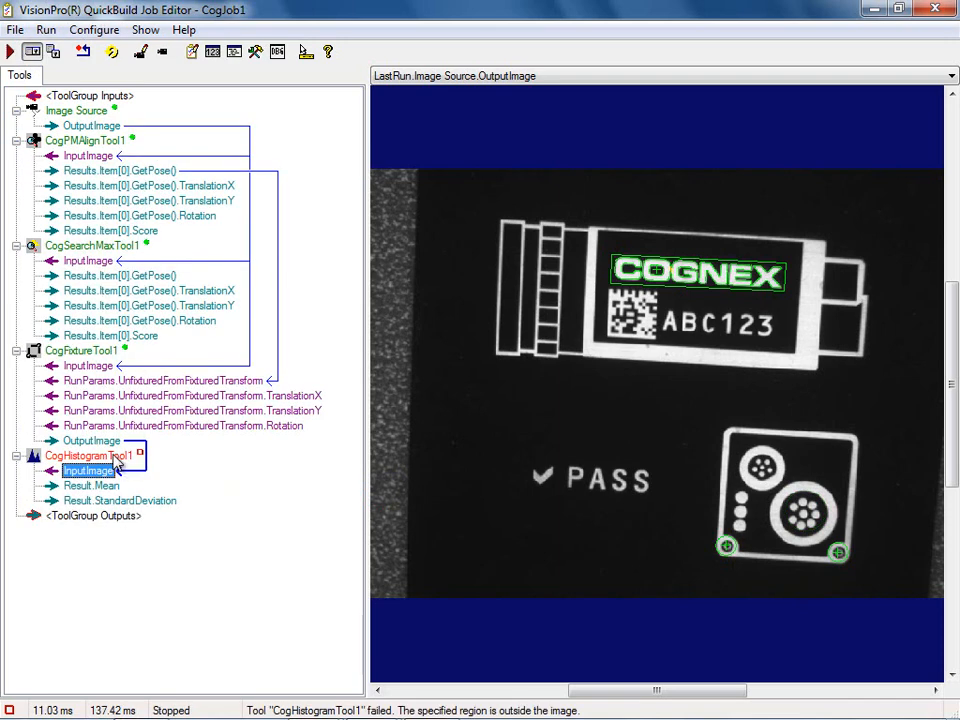
mouse_move(117, 461)
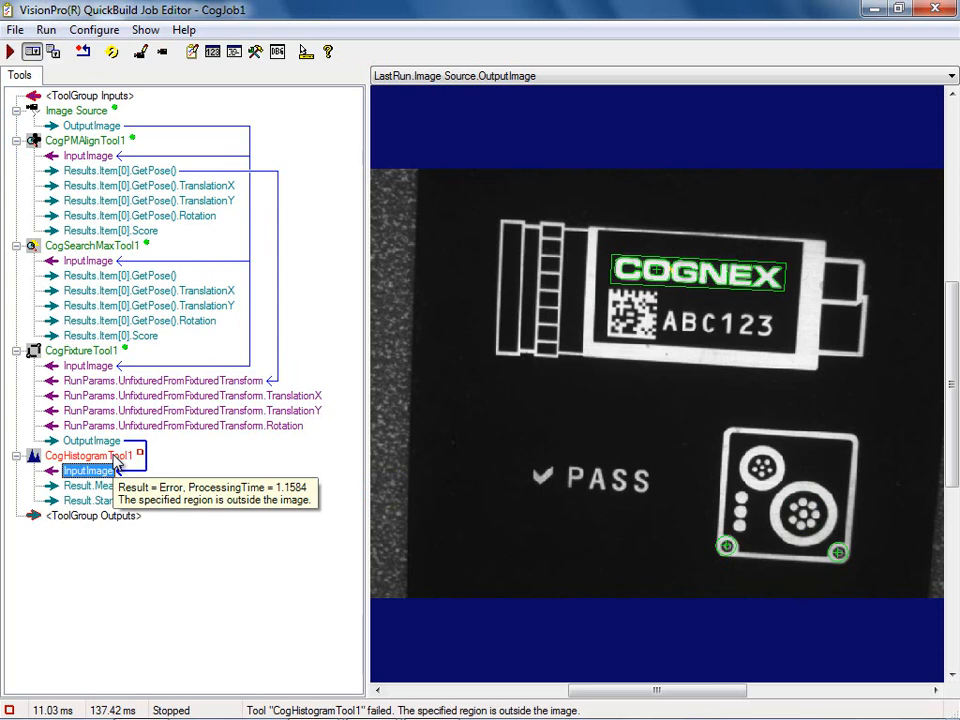
double_click(110, 456)
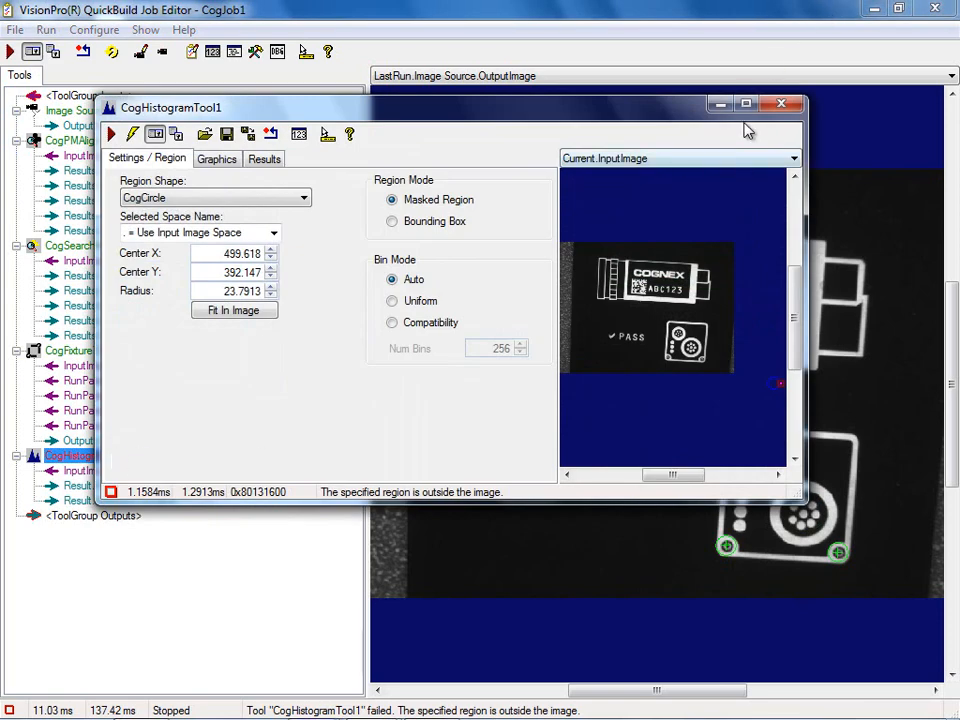
left_click(745, 104)
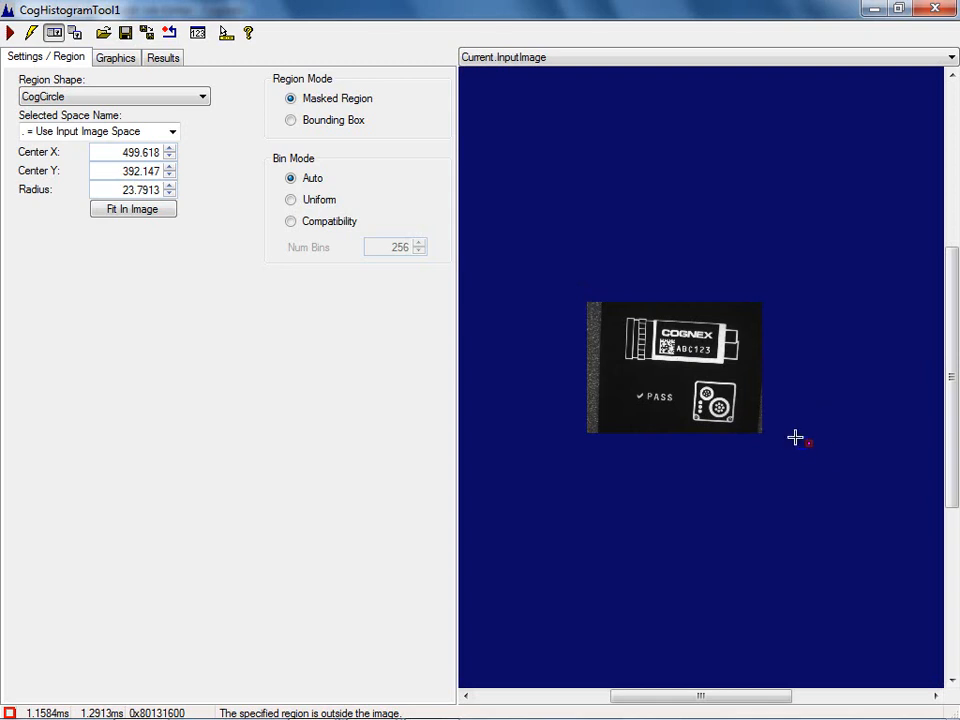
Step: Move the histogram's circular region over the pin cluster inside the large round connector, centred at about X 181, Y 270
left_click_drag(797, 441, 708, 406)
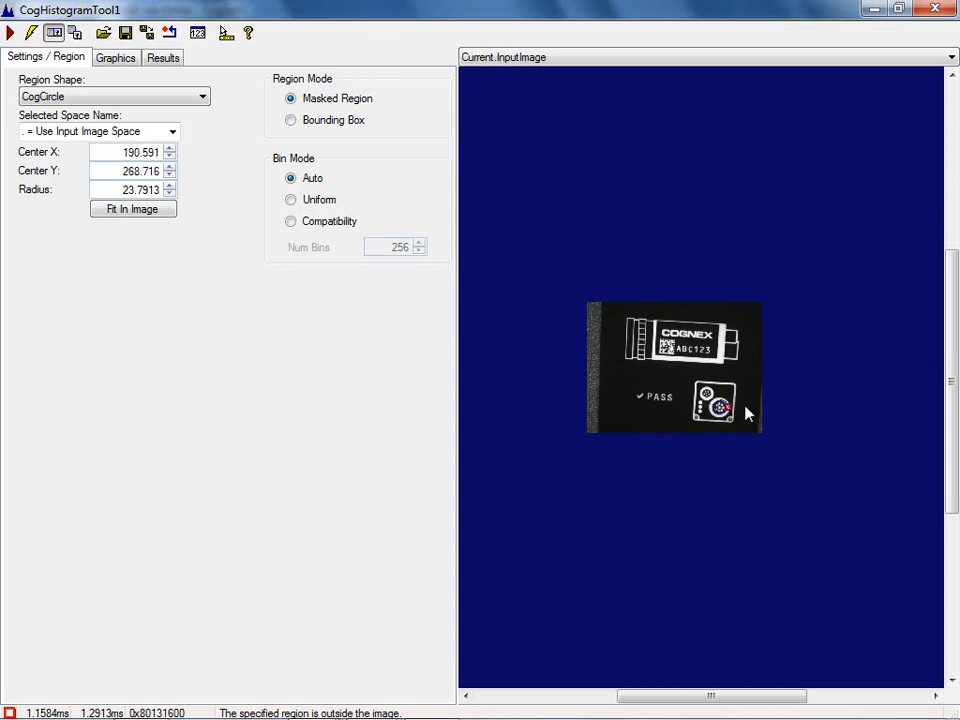
scroll(806, 400, "up", 5)
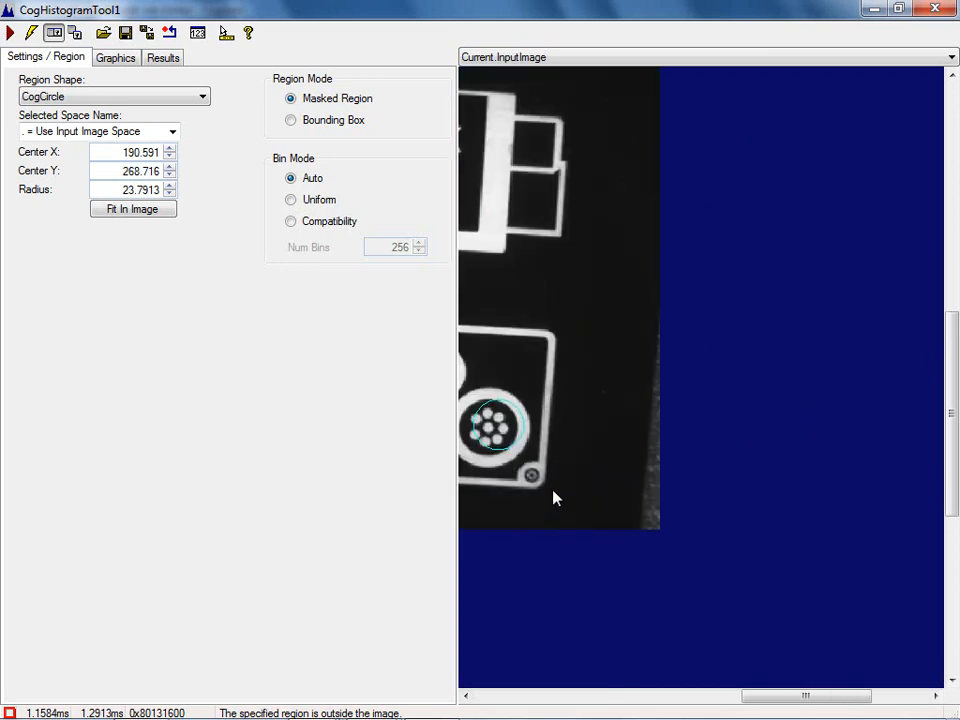
scroll(510, 476, "up", 2)
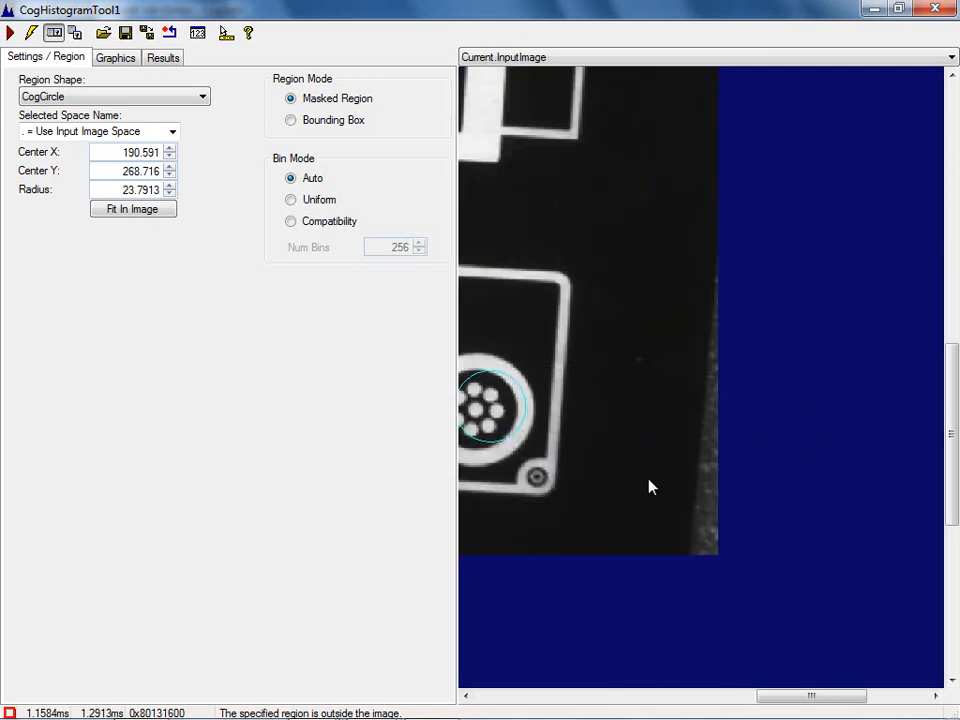
left_click_drag(756, 698, 683, 698)
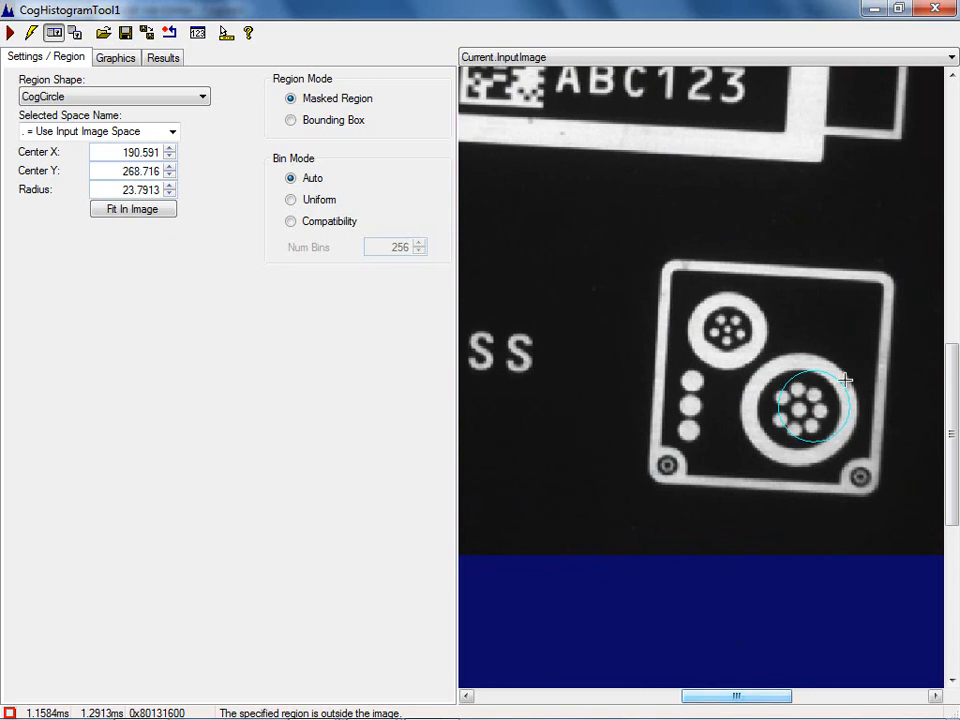
left_click_drag(842, 384, 827, 387)
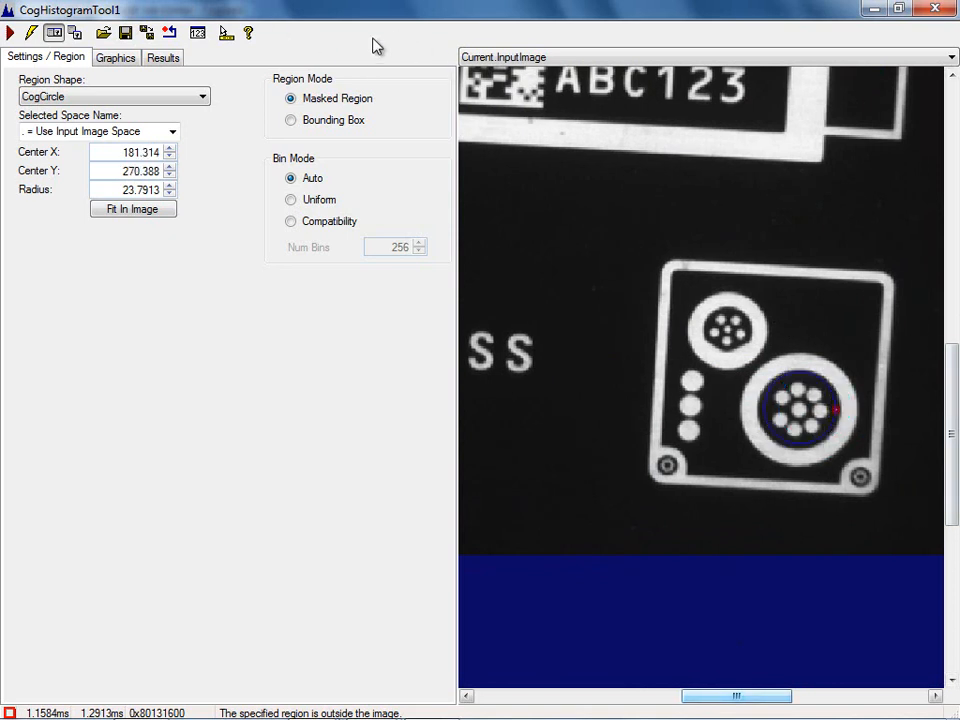
Step: Run the histogram tool and examine its result statistics together with the LastRun.InputImage view
left_click(10, 33)
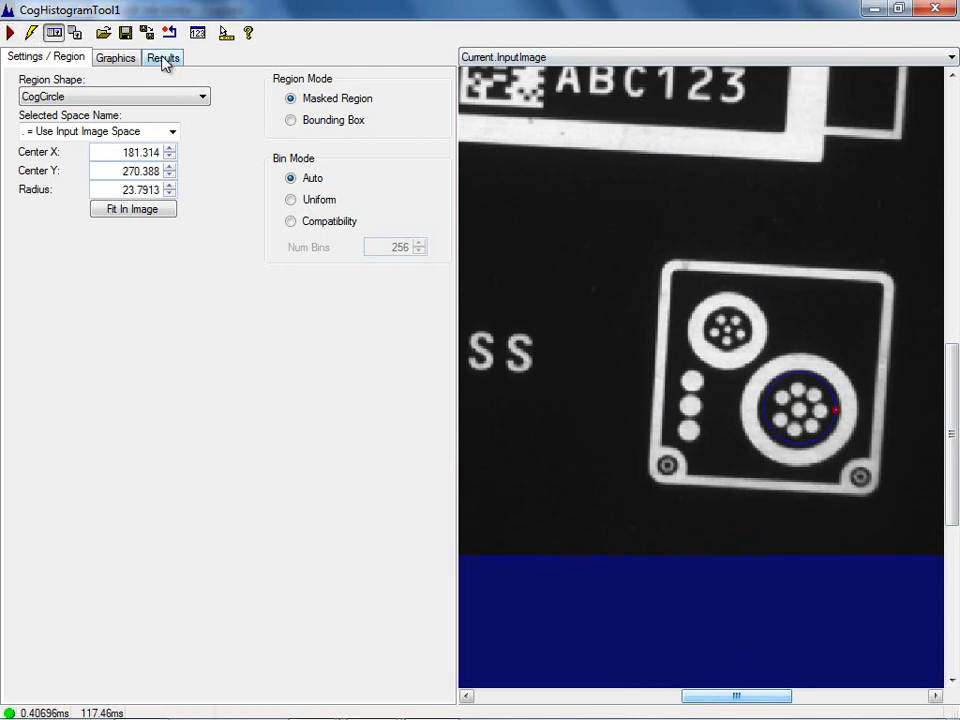
left_click(164, 60)
left_click(648, 64)
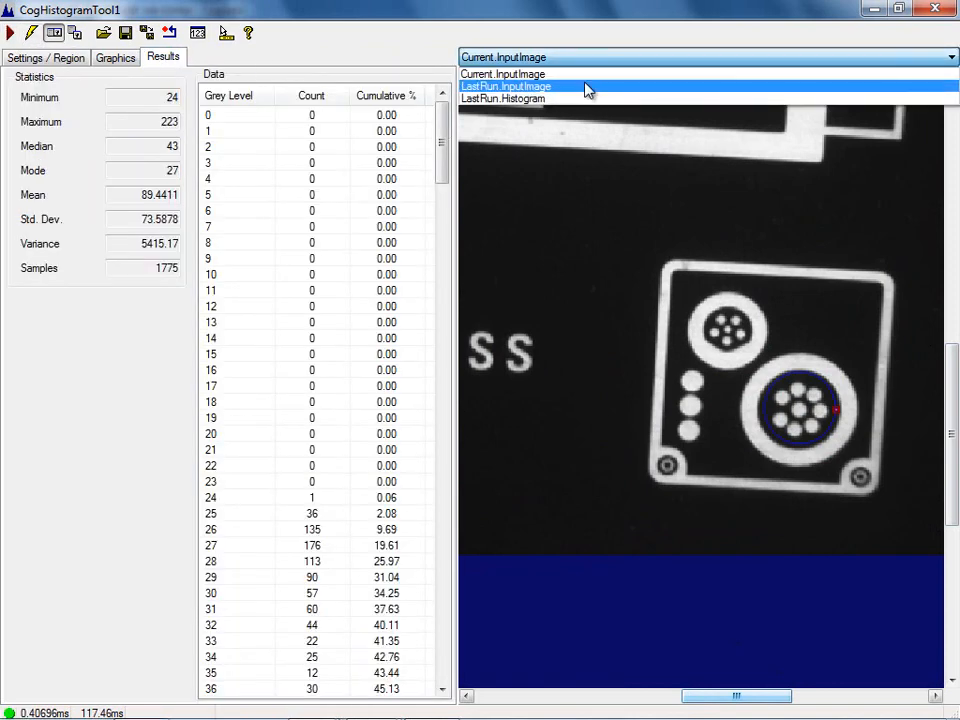
left_click(580, 86)
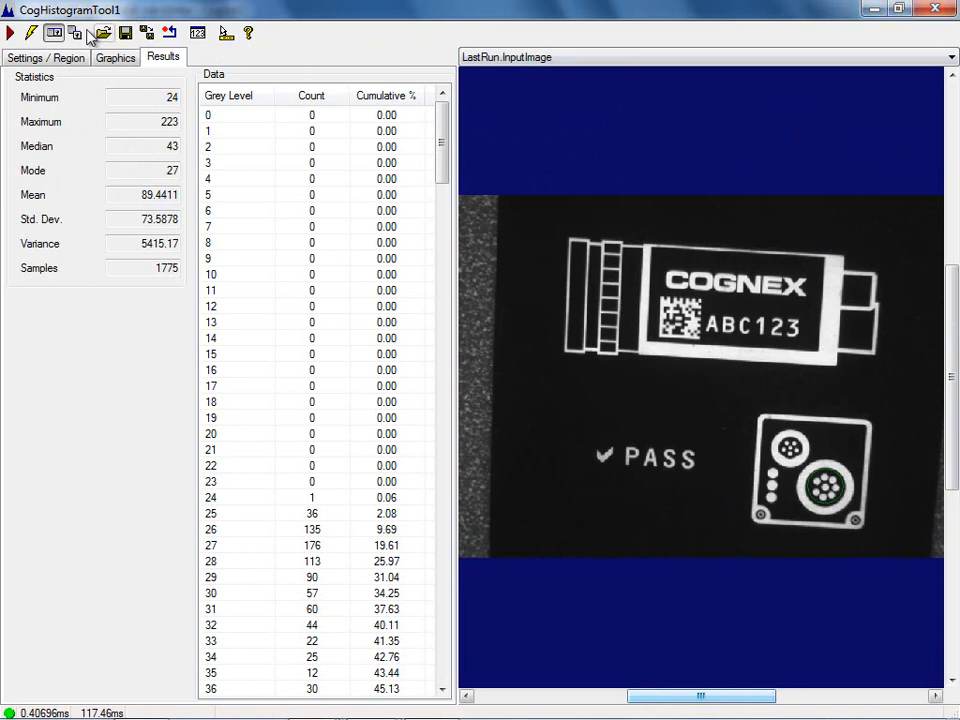
Step: Run the job continuously and compare the histogram statistics as the part changes, then put the tool window away
left_click(900, 8)
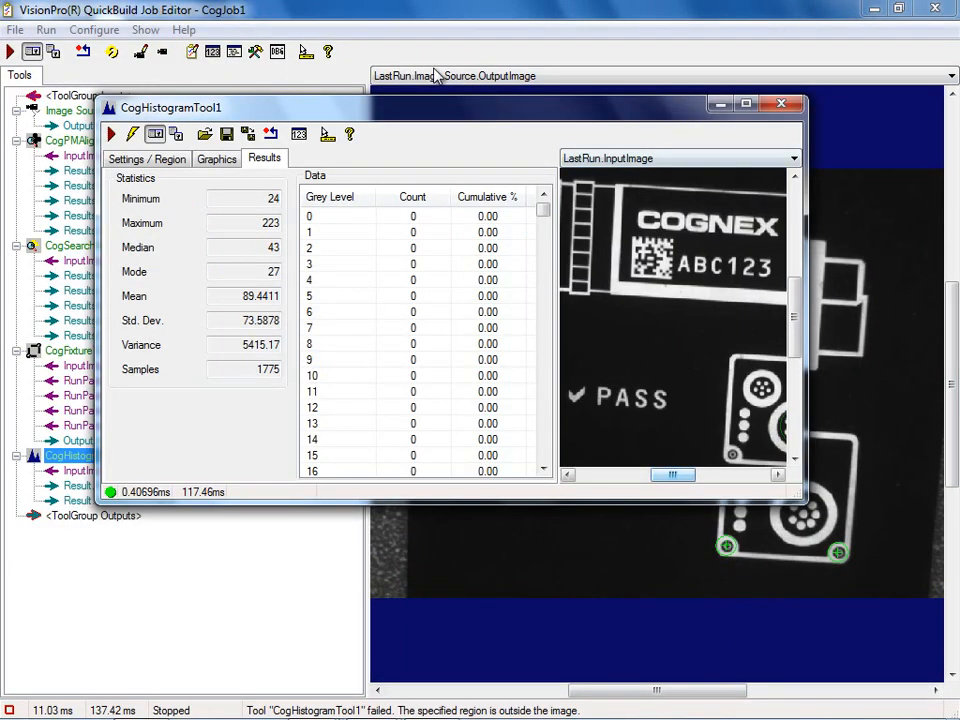
left_click(114, 52)
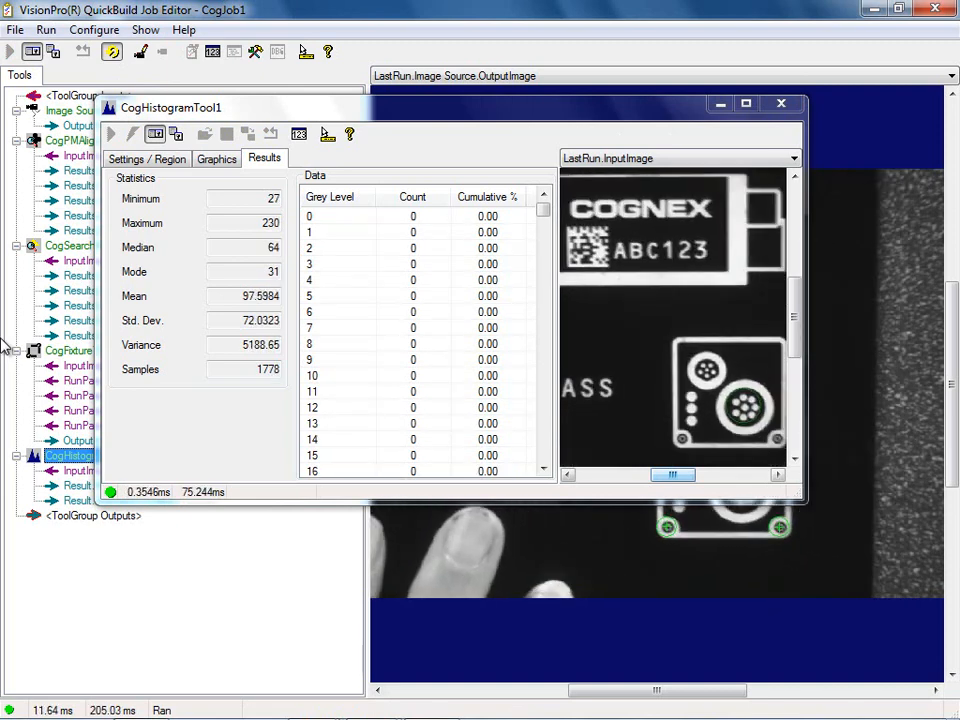
left_click(745, 103)
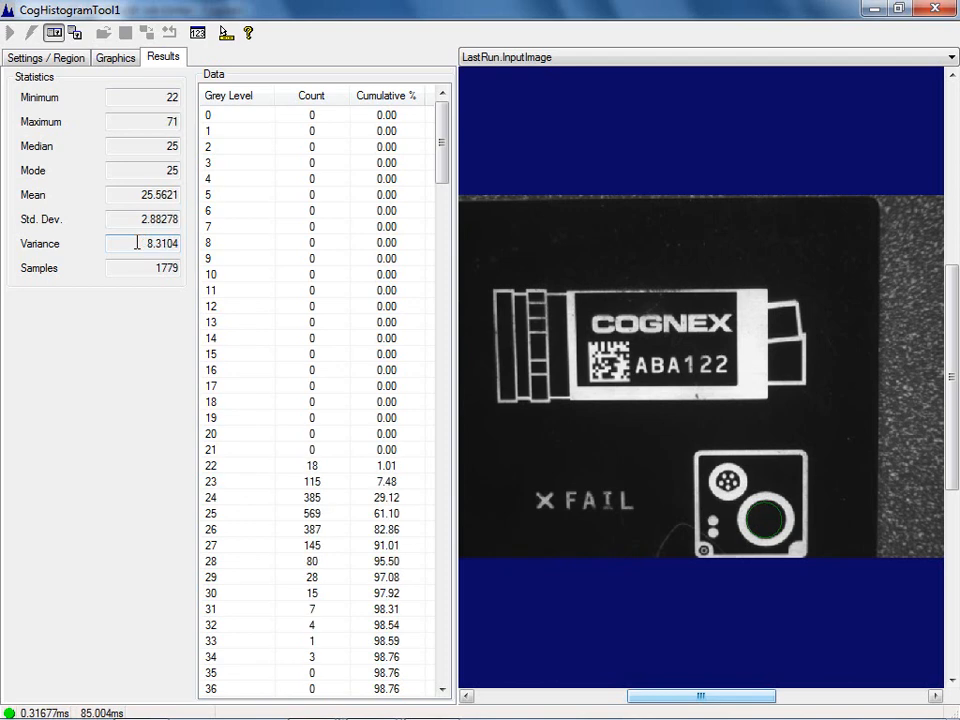
left_click(876, 9)
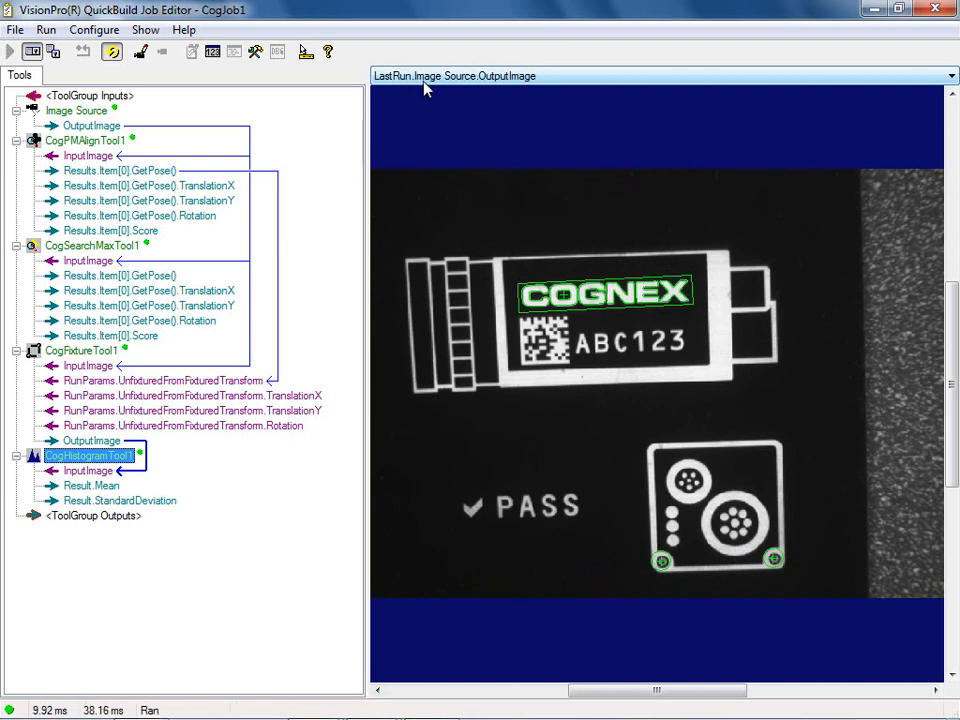
Step: Compare the job's LastRun.Image Source.OutputImage and LastRun.CogFixtureTool1.OutputImage displays, leaving the fixtured output image shown
left_click(533, 79)
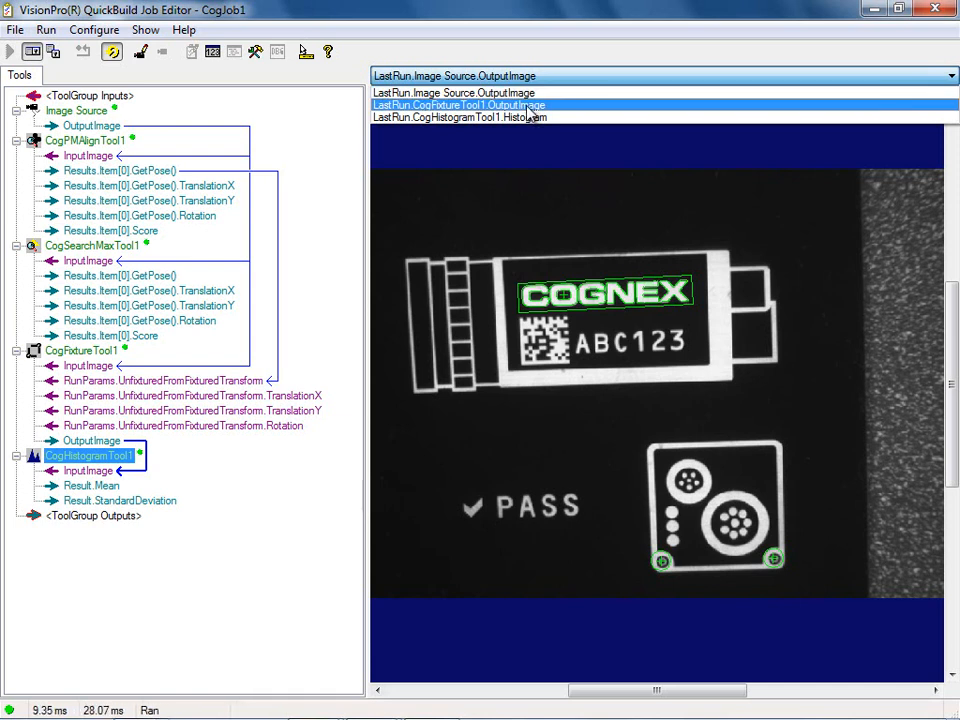
left_click(529, 107)
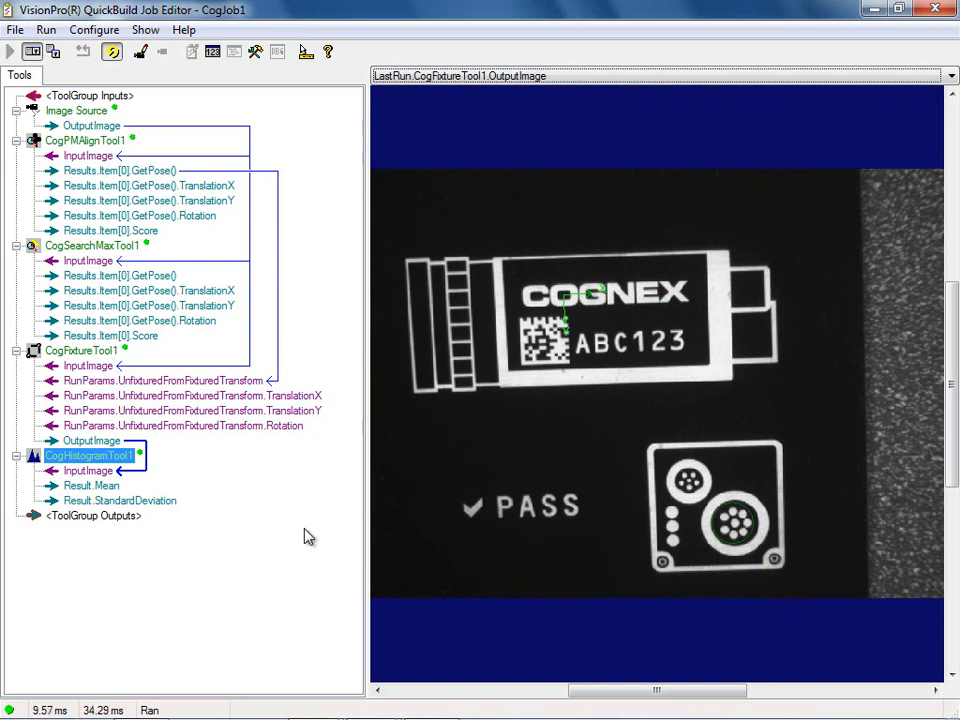
left_click(514, 78)
left_click(507, 93)
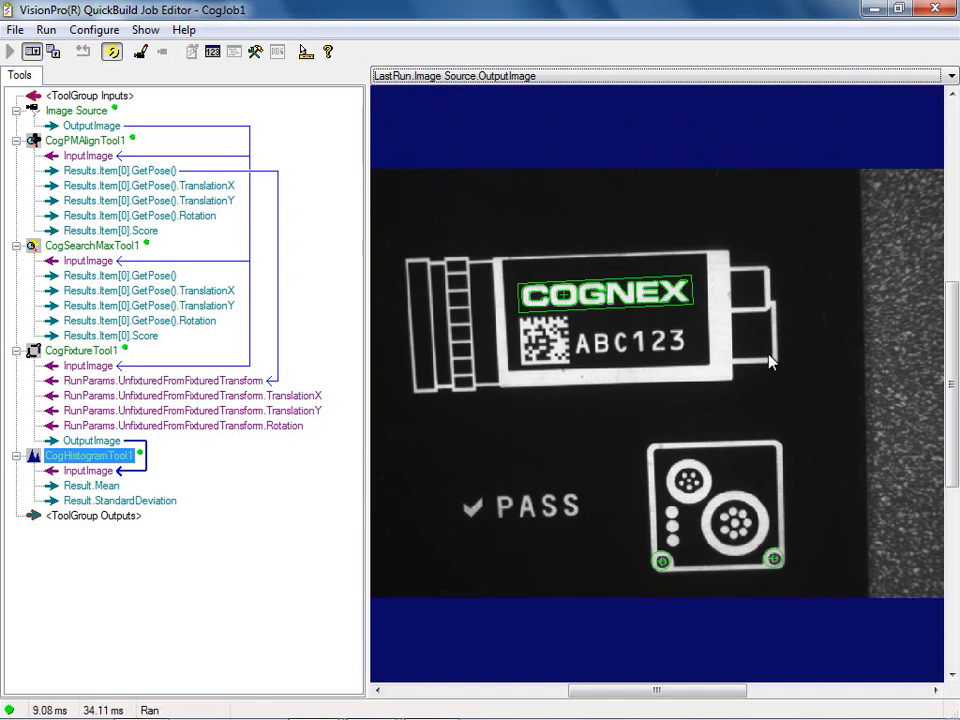
left_click(553, 78)
left_click(536, 107)
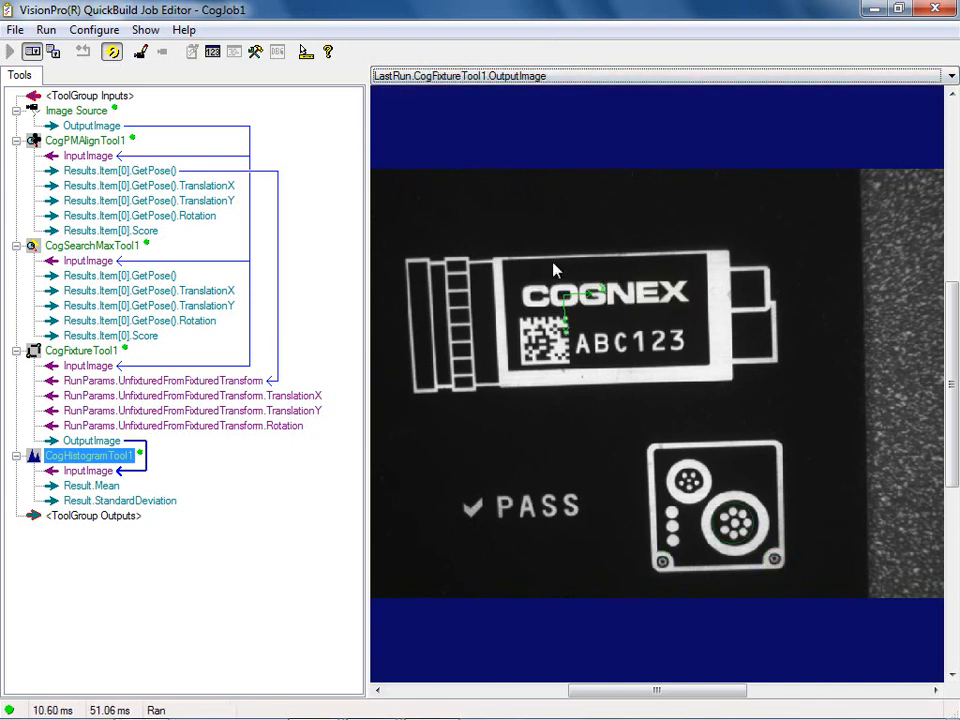